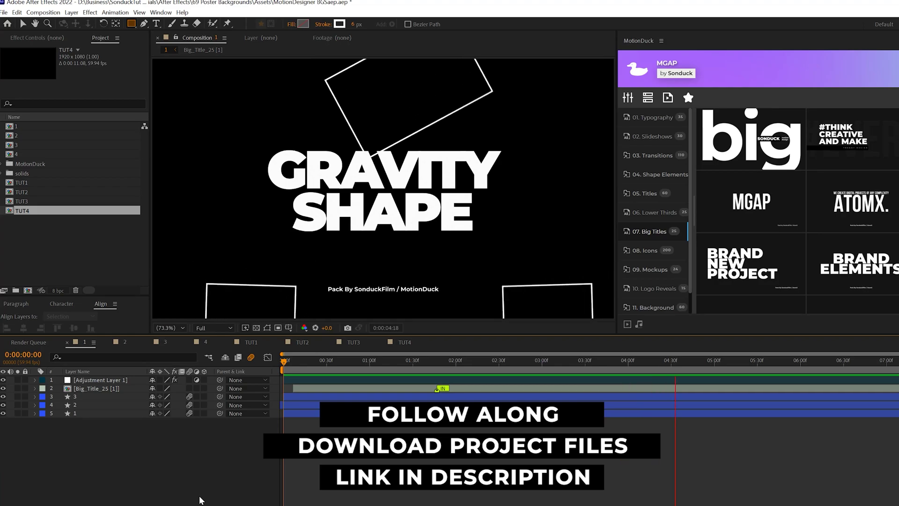
Open the TUT1 composition, go to frame 0:00:00:50 and activate the Rectangle tool.
{"action": "left_click", "coordinate": [251, 342]}
{"action": "left_click", "coordinate": [355, 361]}
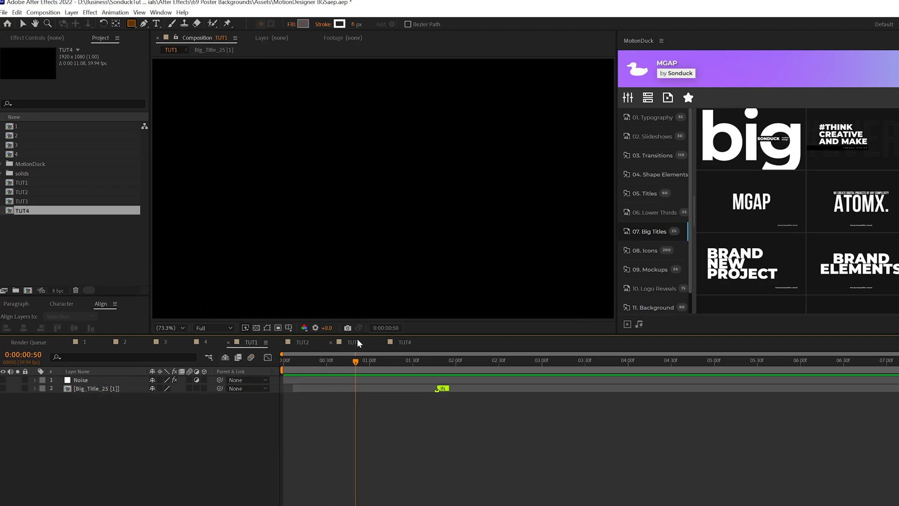
{"action": "left_click", "coordinate": [130, 24]}
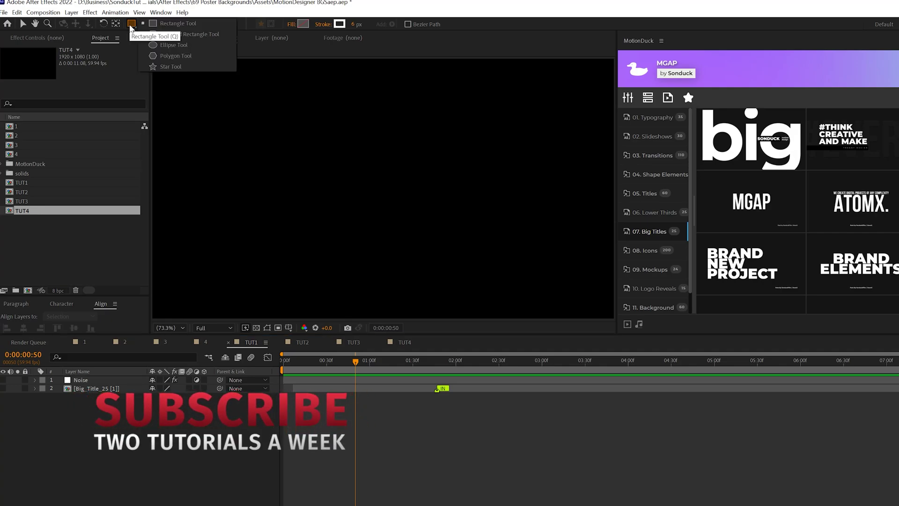
{"action": "left_click", "coordinate": [160, 24]}
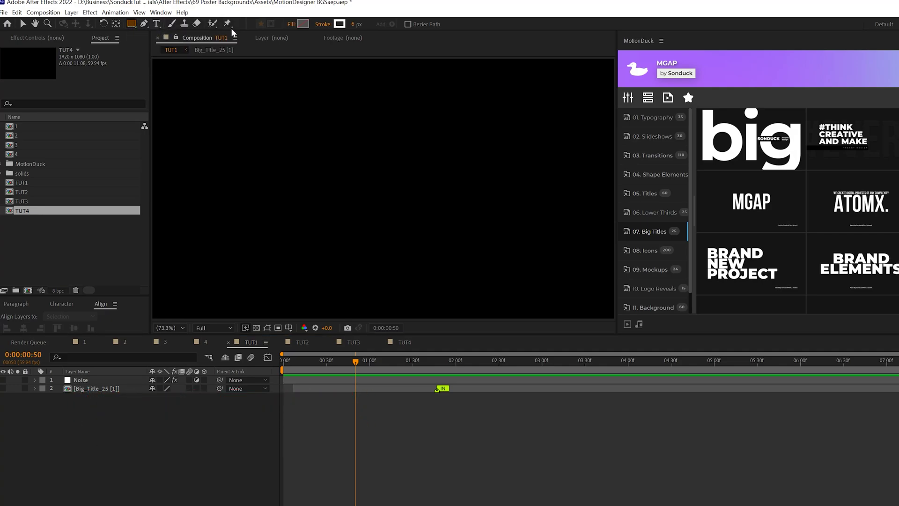
Set the shape fill to None and the stroke to a solid white colour.
{"action": "left_click", "coordinate": [290, 23]}
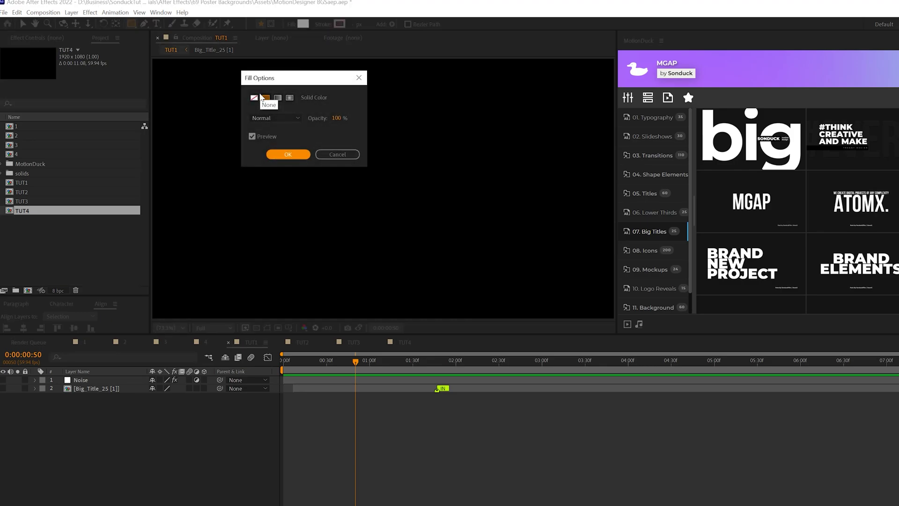
{"action": "left_click", "coordinate": [258, 103]}
{"action": "left_click", "coordinate": [288, 154]}
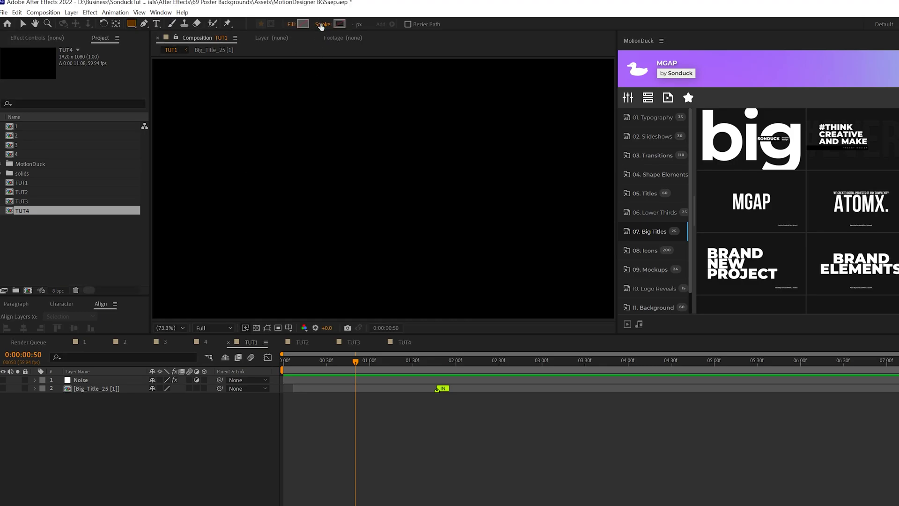
{"action": "left_click", "coordinate": [322, 24]}
{"action": "left_click", "coordinate": [269, 95]}
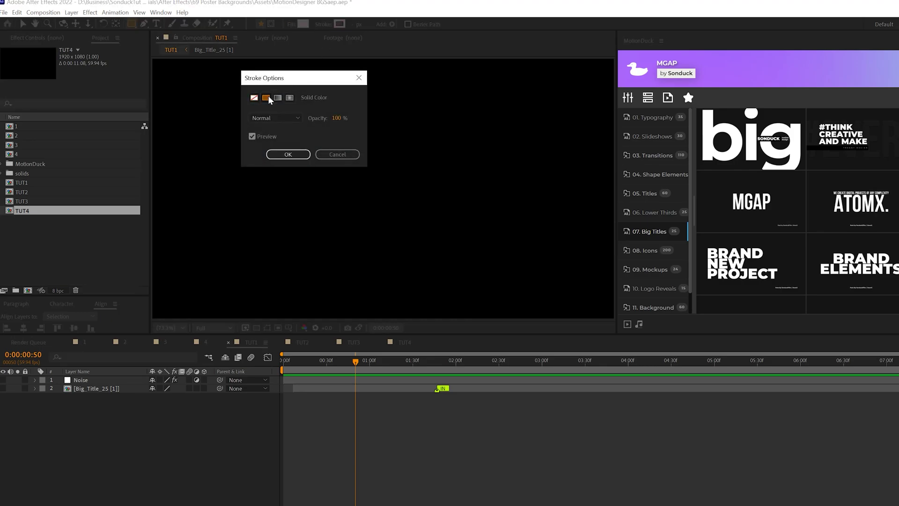
{"action": "left_click", "coordinate": [291, 158]}
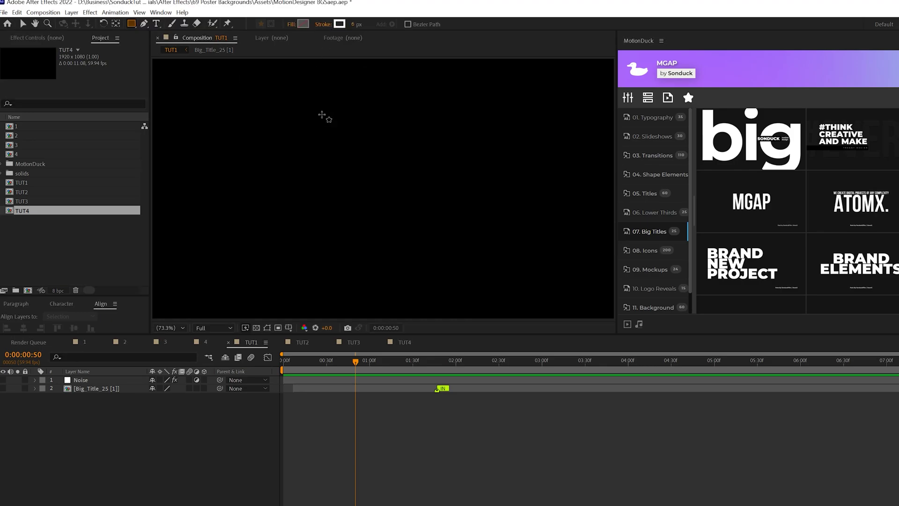
{"action": "left_click", "coordinate": [342, 21]}
Draw an upright rectangle near the middle of the composition and move its anchor point to the rectangle's centre.
{"action": "scroll", "coordinate": [400, 184], "scroll_direction": "down", "scroll_amount": 2}
{"action": "left_click_drag", "start_coordinate": [353, 140], "coordinate": [412, 220]}
{"action": "left_click", "coordinate": [103, 379]}
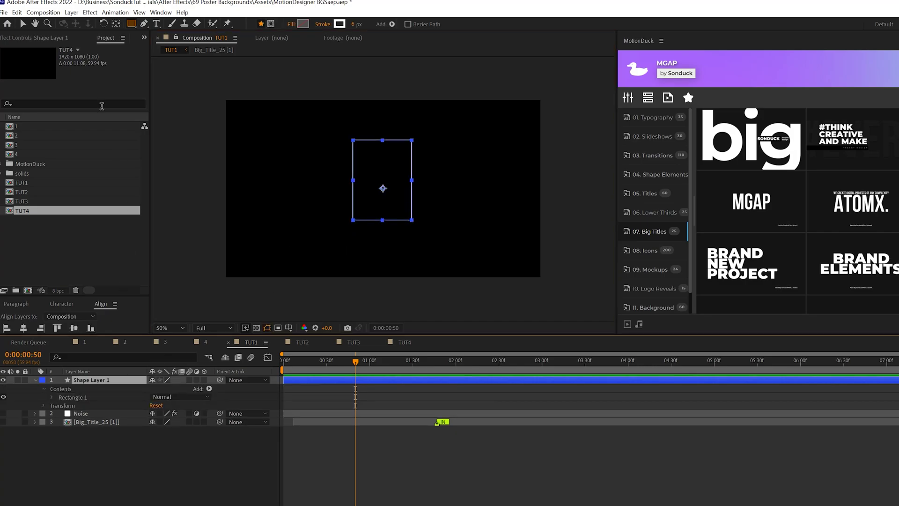
{"action": "left_click", "coordinate": [116, 25]}
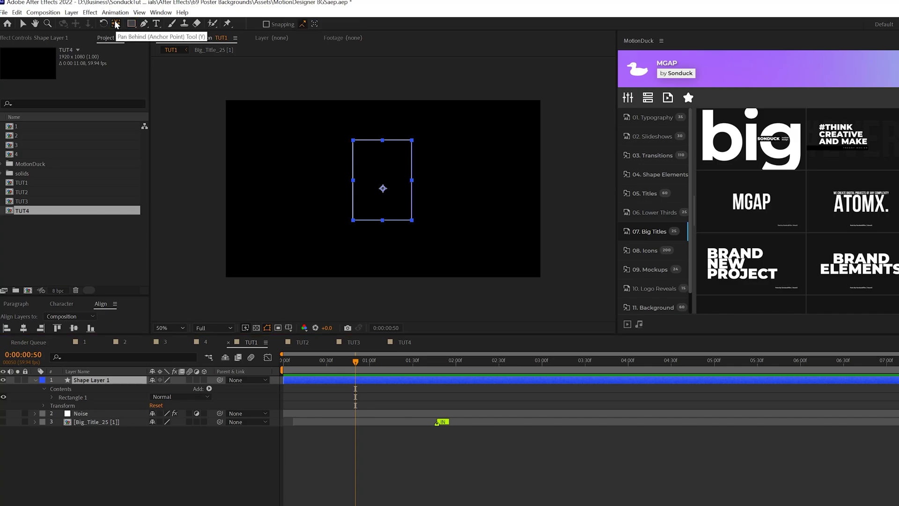
{"action": "key", "text": "slash"}
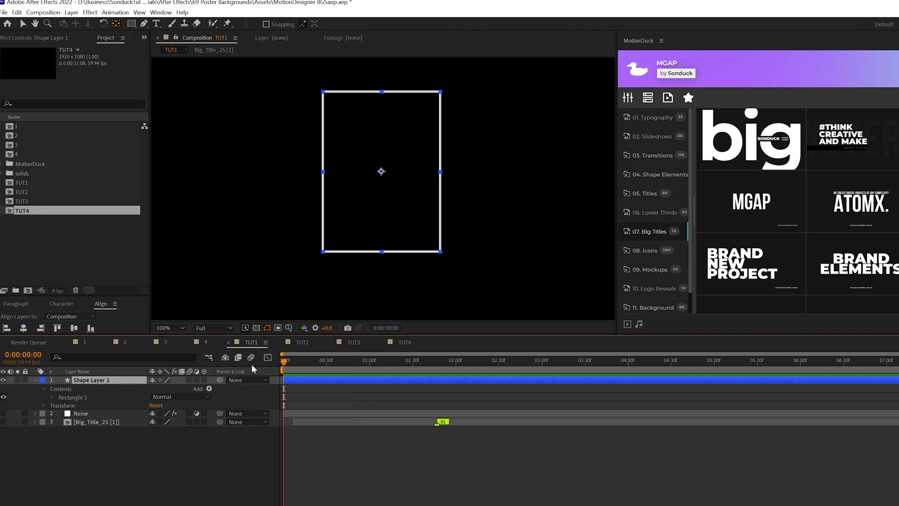
Move the rectangle above the frame to about 1021, -264 and set a Position keyframe at 0:00:00:00.
{"action": "key", "text": "p"}
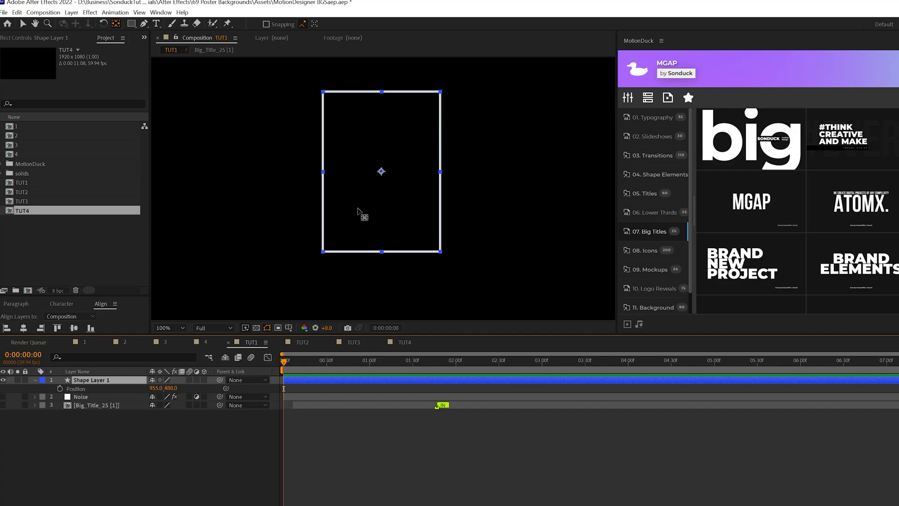
{"action": "key", "text": "v"}
{"action": "key", "text": "comma"}
{"action": "left_click_drag", "start_coordinate": [380, 183], "coordinate": [397, 101]}
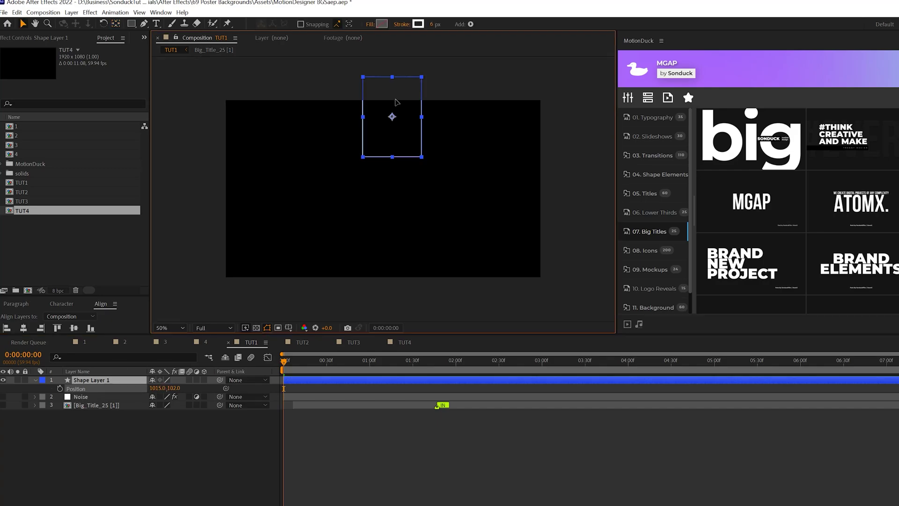
{"action": "left_click_drag", "start_coordinate": [392, 56], "coordinate": [392, 54]}
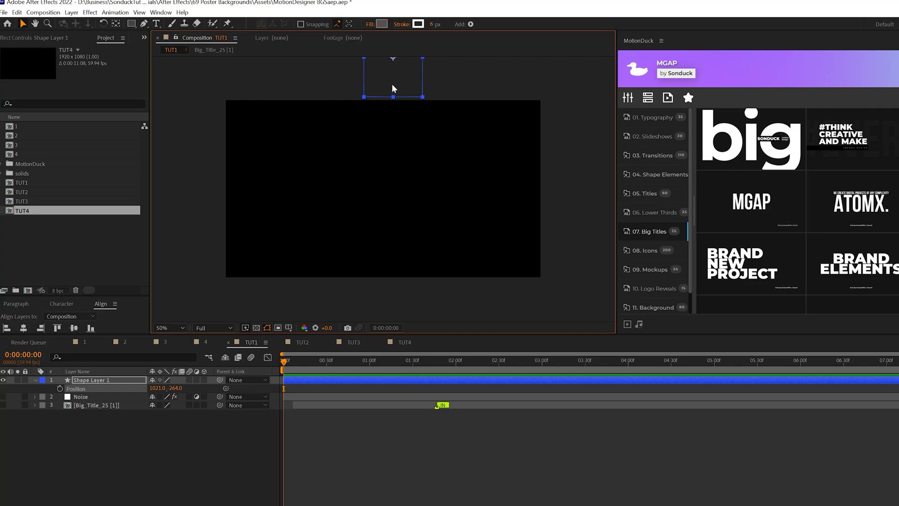
{"action": "left_click", "coordinate": [58, 389]}
At 0:00:05:00, keyframe the rectangle's Position straight down below the frame at about 1021, 1368.
{"action": "left_click_drag", "start_coordinate": [863, 362], "coordinate": [662, 380]}
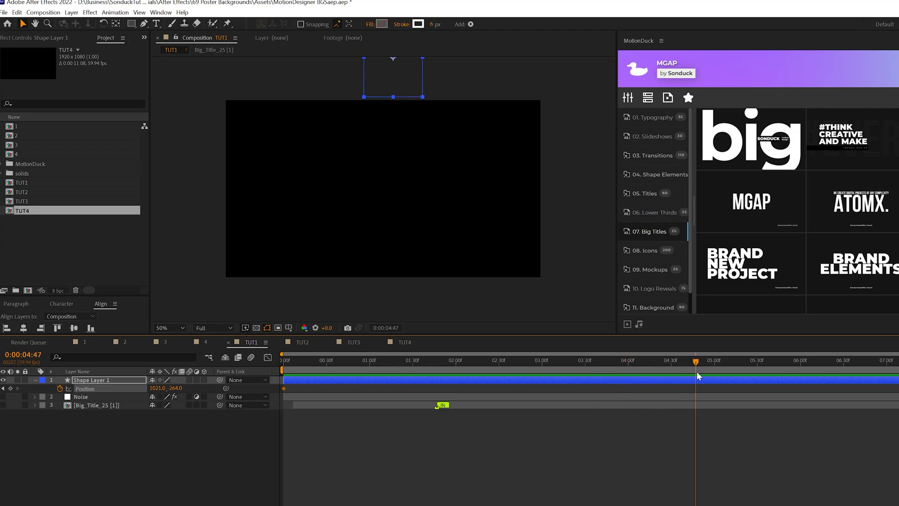
{"action": "left_click_drag", "start_coordinate": [416, 81], "coordinate": [387, 315]}
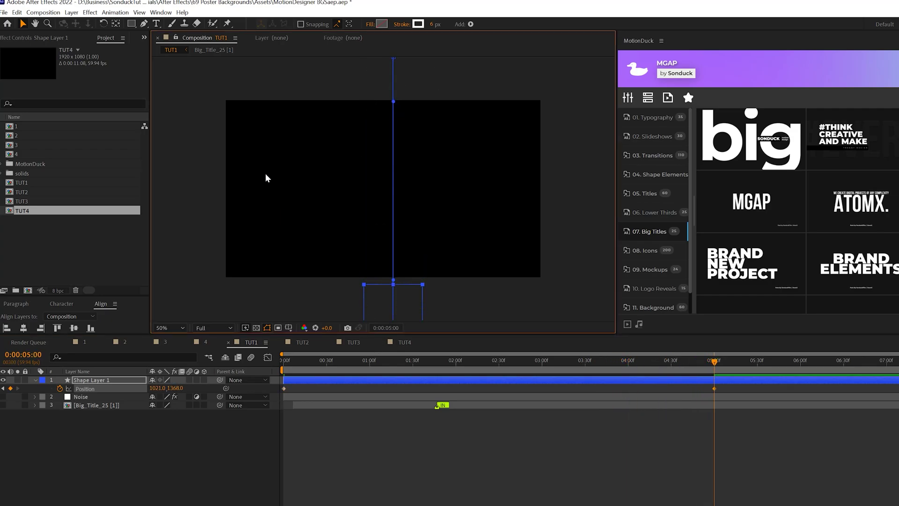
{"action": "left_click_drag", "start_coordinate": [642, 361], "coordinate": [459, 361]}
Add the expression loopOut() to the rectangle layer's Position and scrub through the timeline to check the loop.
{"action": "left_click", "coordinate": [84, 380]}
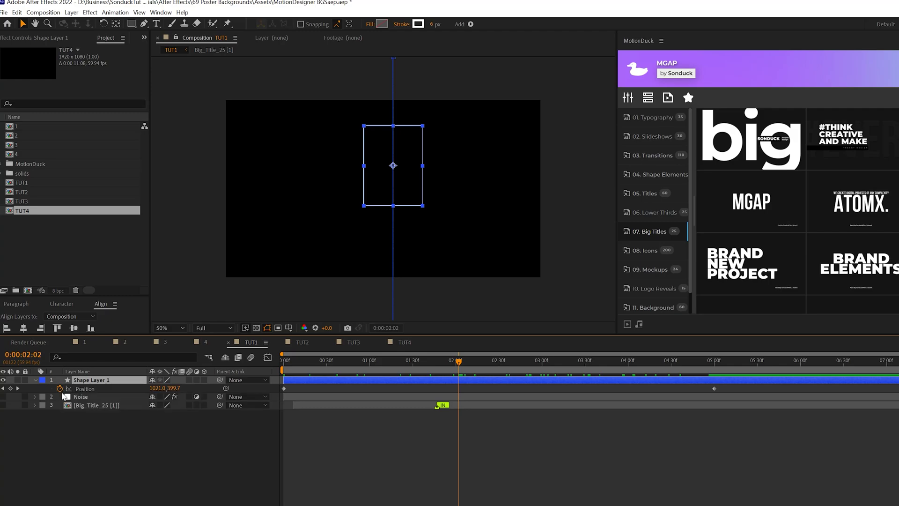
{"action": "left_click", "coordinate": [60, 389], "text": "alt"}
{"action": "type", "text": "loopOuit"}
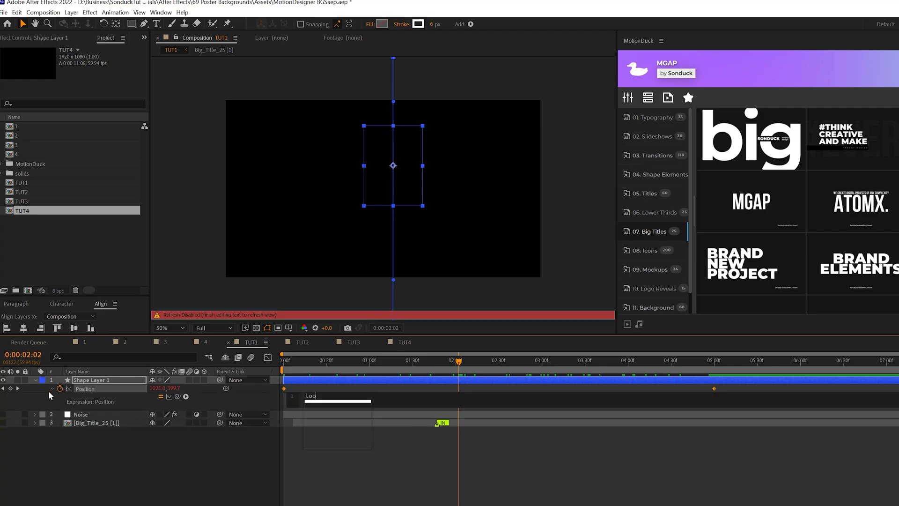
{"action": "key", "text": "BackSpace"}
{"action": "key", "text": "BackSpace"}
{"action": "type", "text": "t("}
{"action": "left_click", "coordinate": [342, 411]}
{"action": "left_click_drag", "start_coordinate": [390, 356], "coordinate": [898, 392]}
{"action": "left_click_drag", "start_coordinate": [507, 389], "coordinate": [496, 392]}
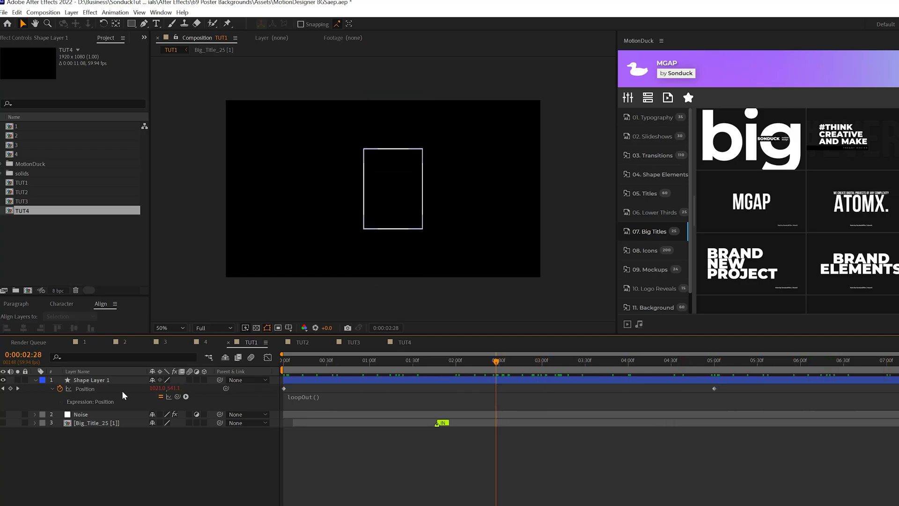
Add the expression time*40 to the rectangle layer's Rotation and preview the animation from the start.
{"action": "left_click", "coordinate": [94, 381]}
{"action": "key", "text": "r"}
{"action": "left_click", "coordinate": [60, 389], "text": "alt"}
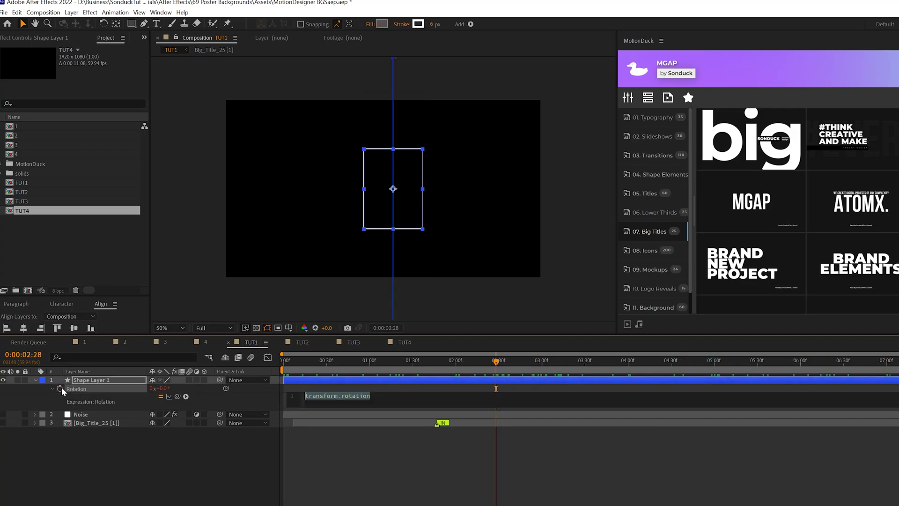
{"action": "type", "text": "time*40"}
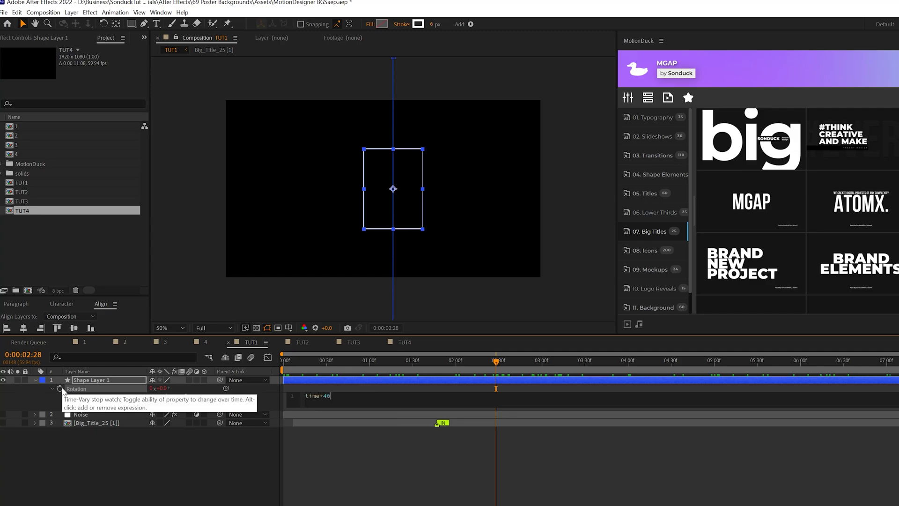
{"action": "left_click", "coordinate": [288, 367]}
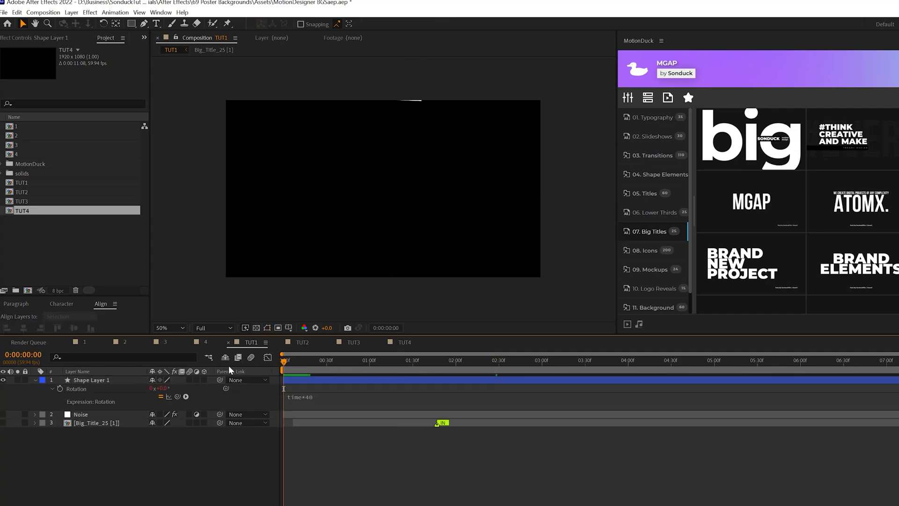
{"action": "key", "text": "space"}
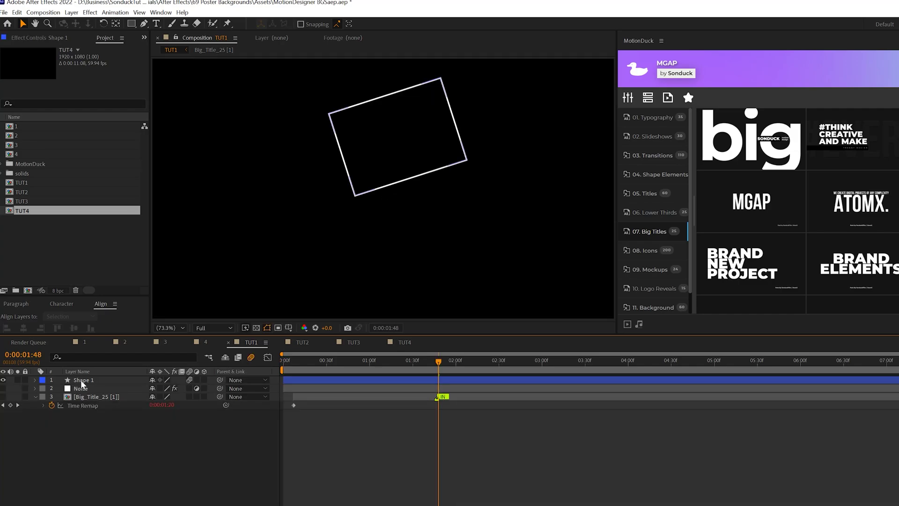
Duplicate the Shape 1 layer and shift both Position keyframes of the copy horizontally to X 411.
{"action": "left_click", "coordinate": [82, 382]}
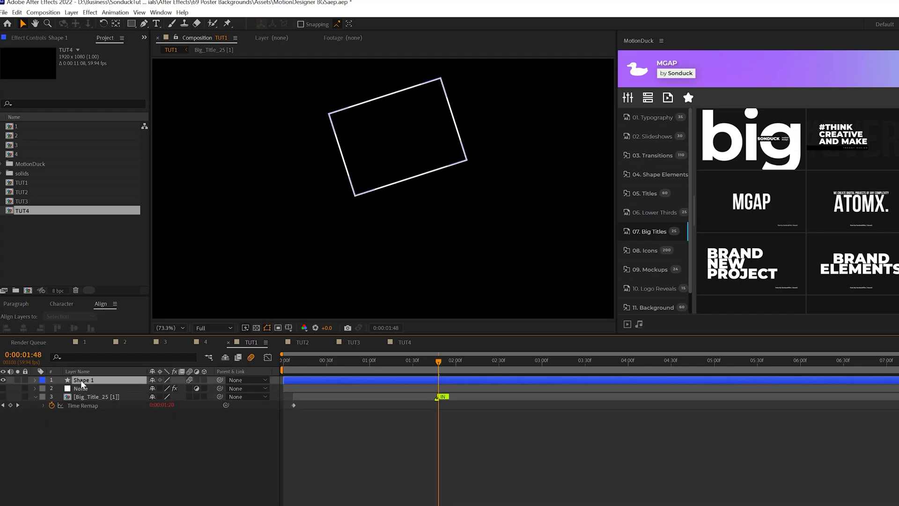
{"action": "left_click", "coordinate": [17, 12]}
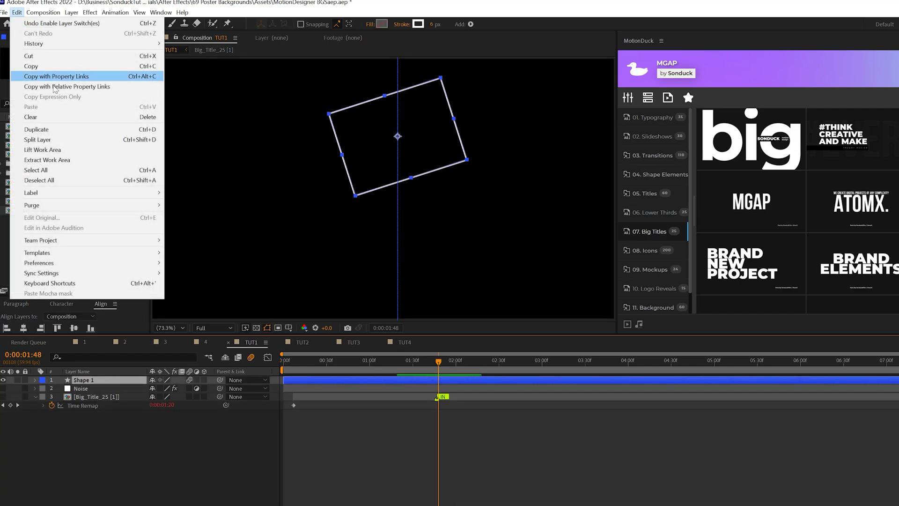
{"action": "left_click", "coordinate": [38, 132]}
{"action": "key", "text": "u"}
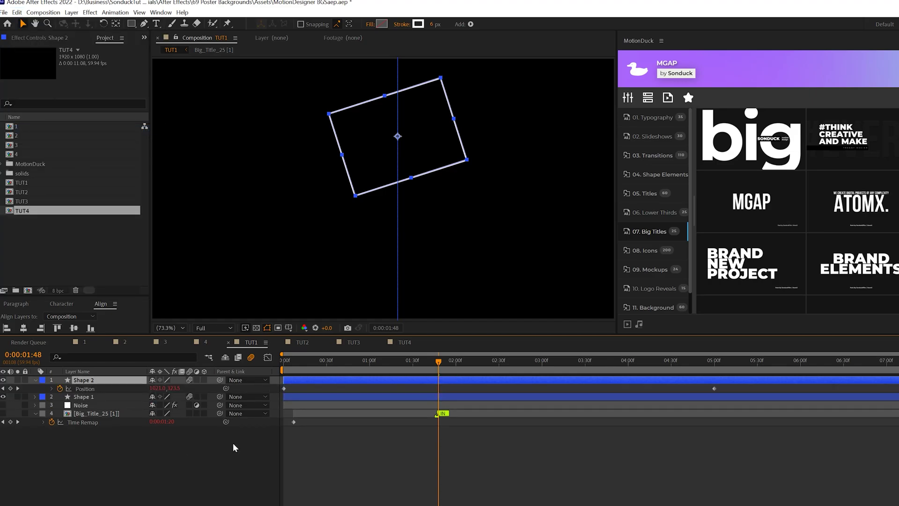
{"action": "key", "text": "Home"}
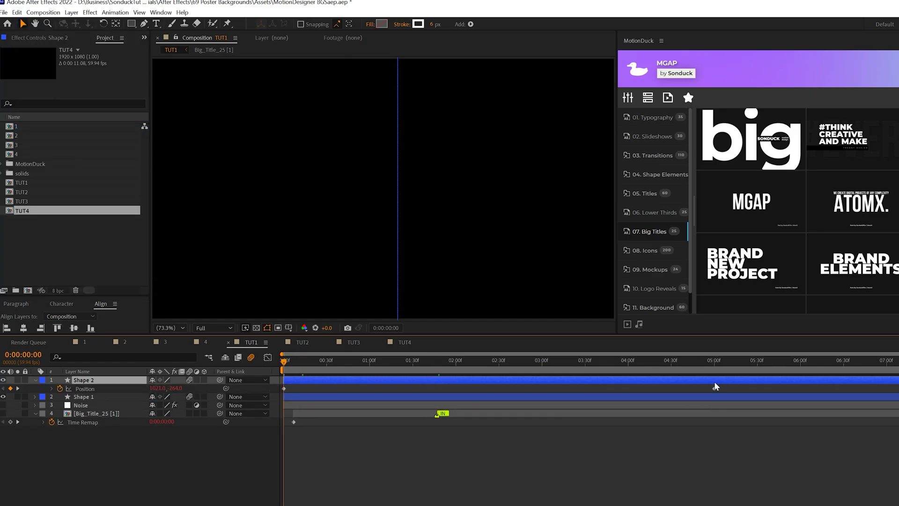
{"action": "left_click_drag", "start_coordinate": [733, 386], "coordinate": [246, 401]}
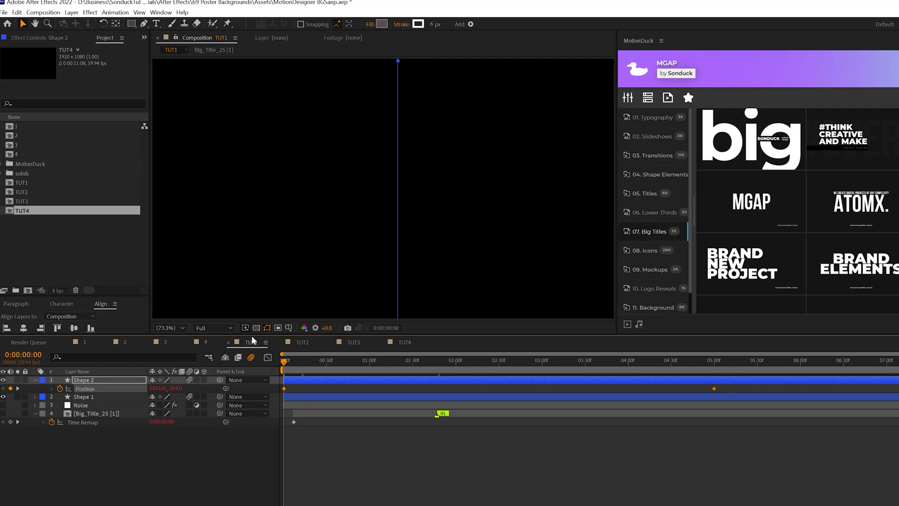
{"action": "key", "text": "comma"}
{"action": "left_click_drag", "start_coordinate": [163, 392], "coordinate": [133, 390]}
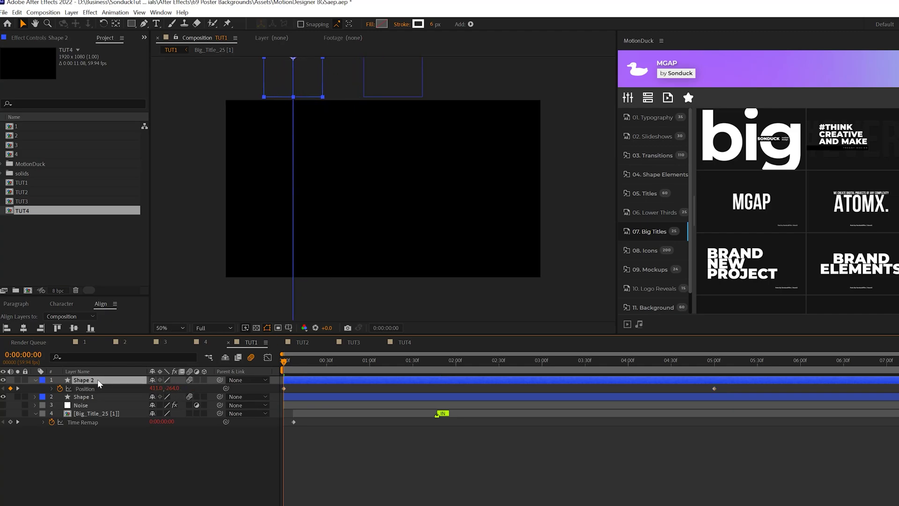
Duplicate the Shape 2 layer and shift both Position keyframes of the copy horizontally to about X 1590.
{"action": "key", "text": "ctrl+d"}
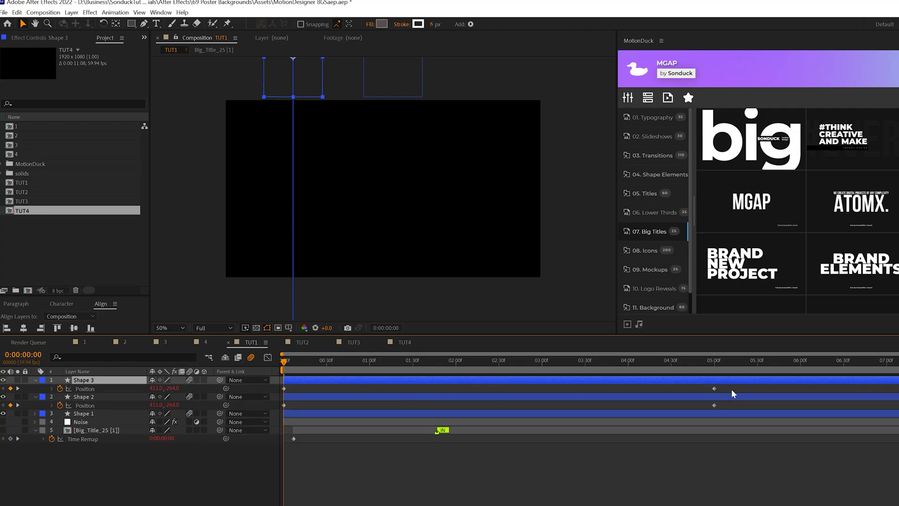
{"action": "left_click", "coordinate": [714, 389]}
{"action": "left_click_drag", "start_coordinate": [159, 388], "coordinate": [216, 394]}
Slide the Shape 1 layer earlier in time so its rectangle is already inside the frame at 0:00:00:00.
{"action": "left_click", "coordinate": [340, 416]}
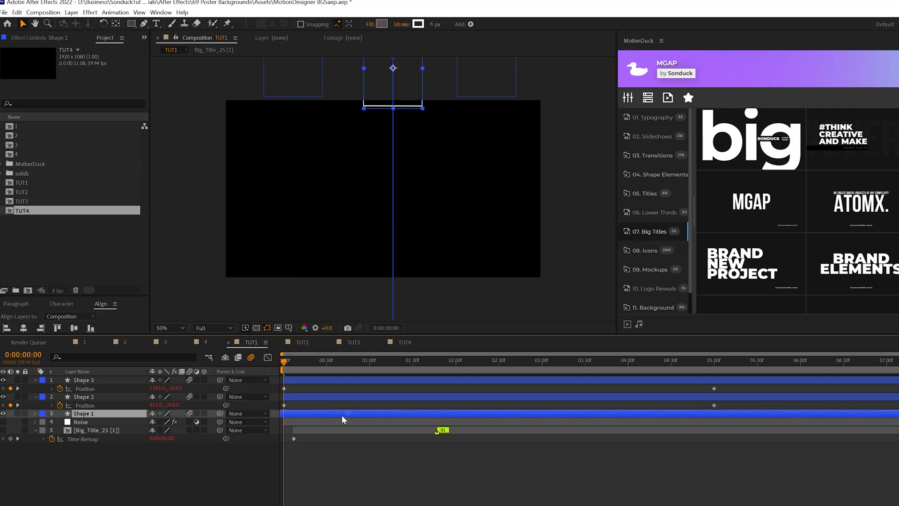
{"action": "left_click_drag", "start_coordinate": [340, 416], "coordinate": [218, 420]}
Change Shape 3's Rotation expression to time*-40 and preview the composition.
{"action": "left_click", "coordinate": [86, 380]}
{"action": "key", "text": "r"}
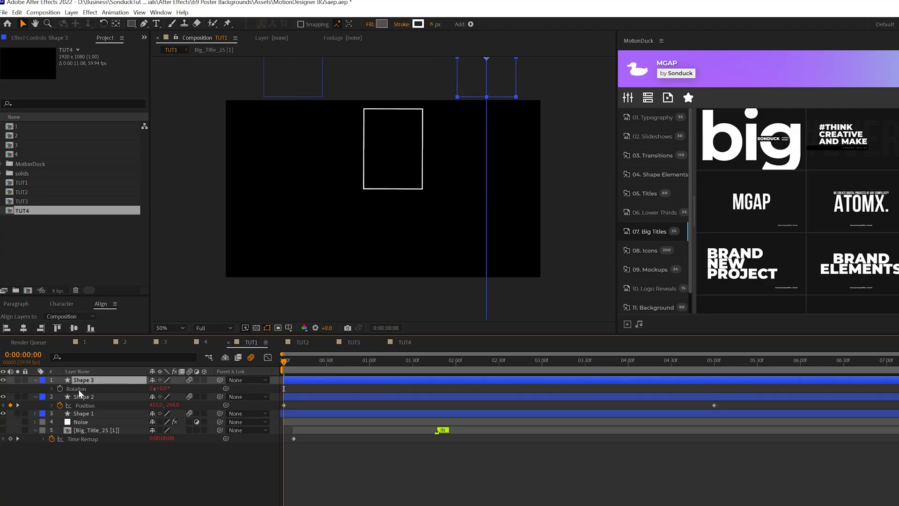
{"action": "left_click", "coordinate": [60, 389], "text": "alt"}
{"action": "type", "text": "time*40"}
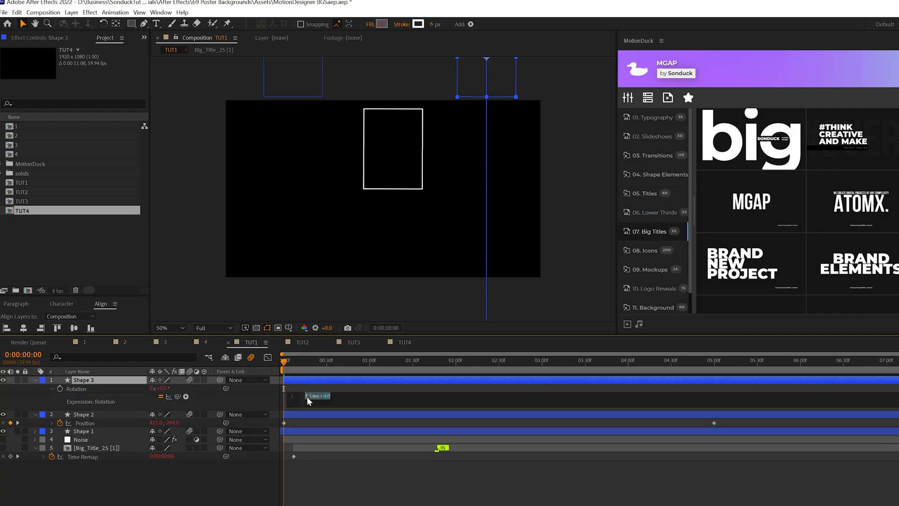
{"action": "key", "text": "Left"}
{"action": "key", "text": "Left"}
{"action": "type", "text": "-"}
{"action": "left_click", "coordinate": [359, 473]}
{"action": "left_click_drag", "start_coordinate": [287, 363], "coordinate": [350, 363]}
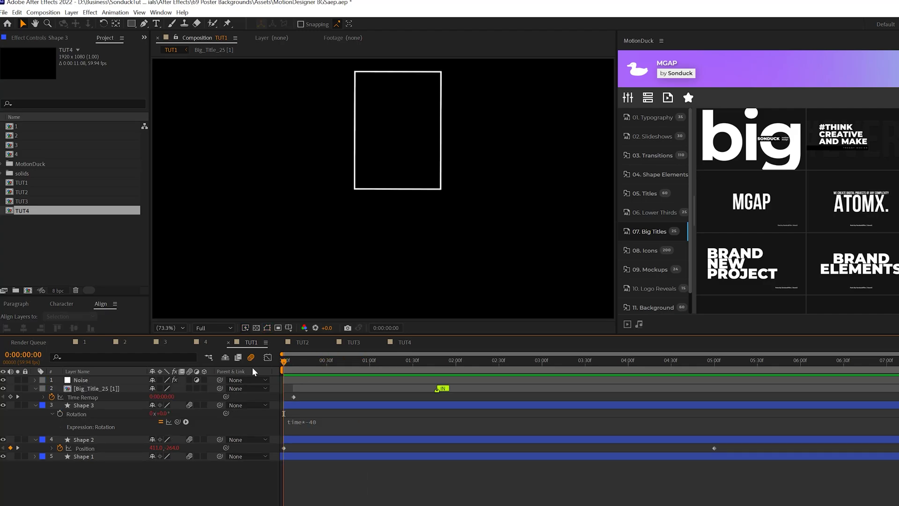
{"action": "key", "text": "shift+slash"}
{"action": "key", "text": "space"}
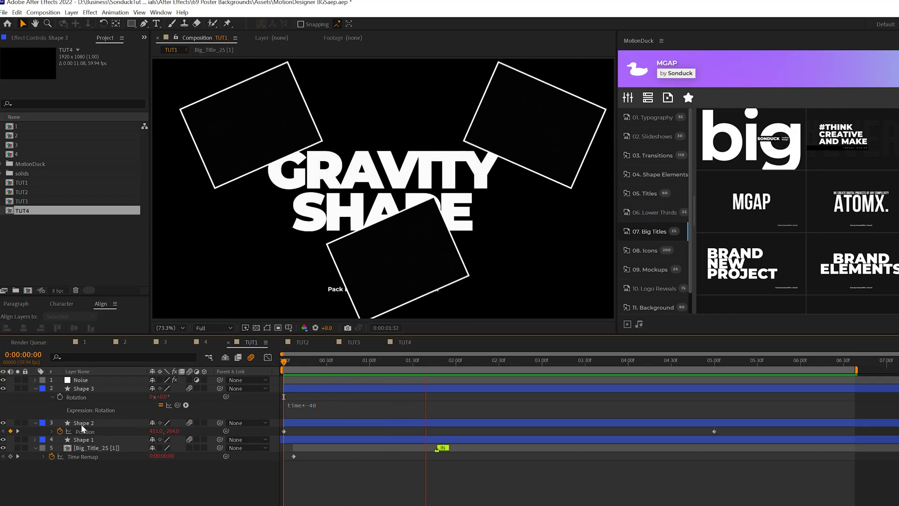
{"action": "left_click", "coordinate": [81, 425]}
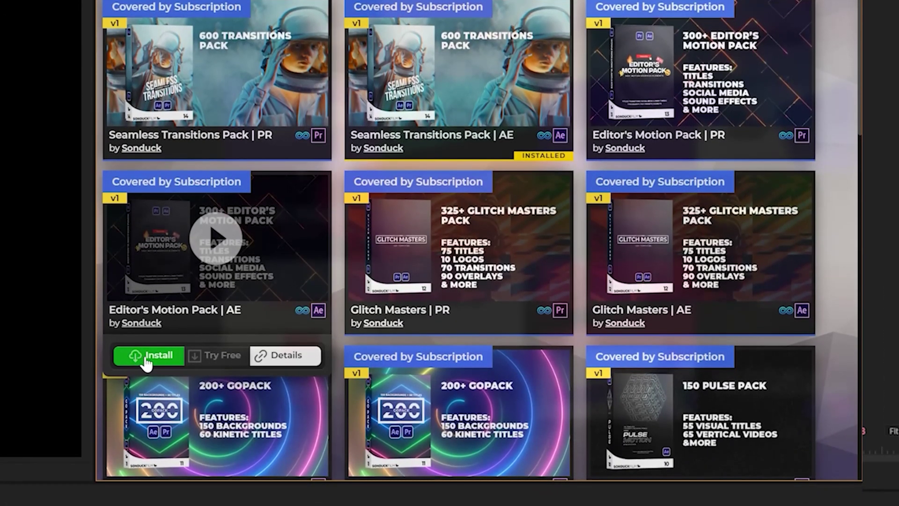
Install the Editor's Motion Pack for After Effects from the pack library.
{"action": "left_click", "coordinate": [146, 361]}
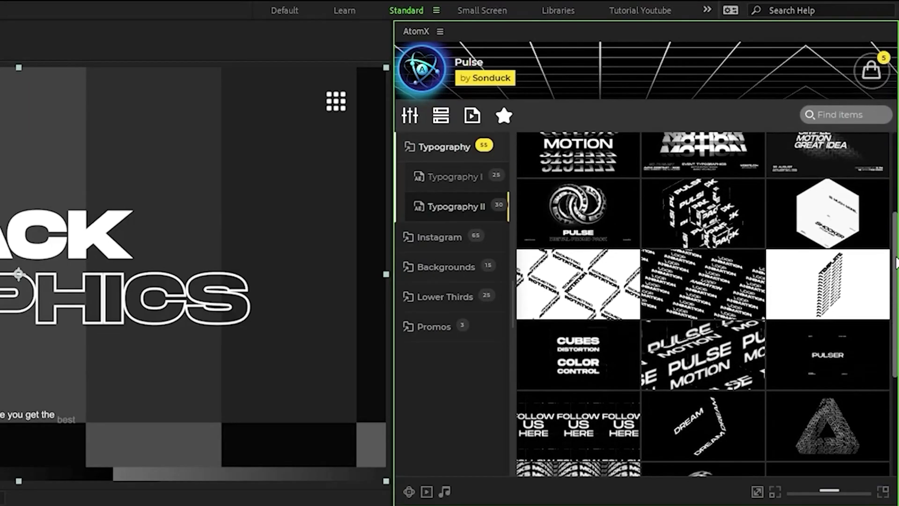
Browse the Typography II templates and inspect the text color setting of the Typography 43-1 COLOR CONTROL layer.
{"action": "scroll", "coordinate": [797, 305], "scroll_direction": "down", "scroll_amount": 2}
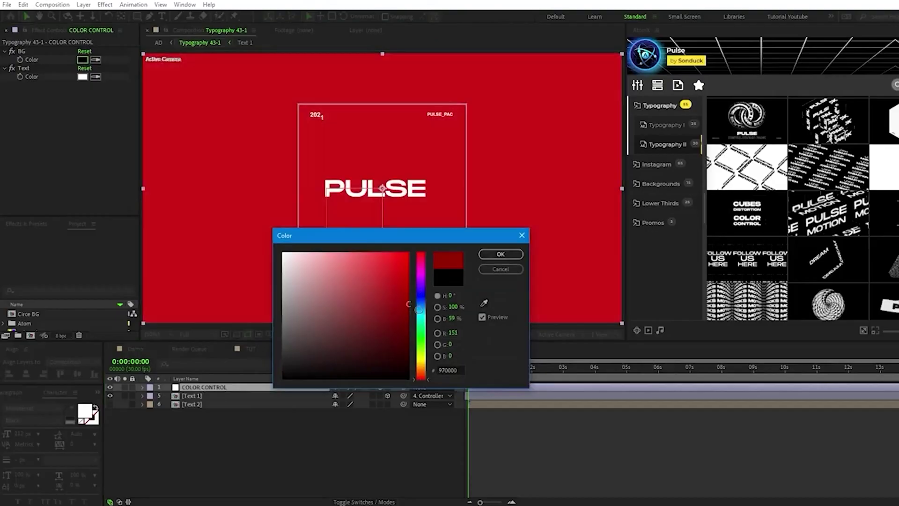
{"action": "mouse_move", "coordinate": [419, 310]}
{"action": "left_mouse_down"}
{"action": "mouse_move", "coordinate": [331, 338]}
{"action": "mouse_move", "coordinate": [289, 310]}
{"action": "left_mouse_up"}
{"action": "left_click", "coordinate": [500, 269]}
{"action": "left_click", "coordinate": [84, 78]}
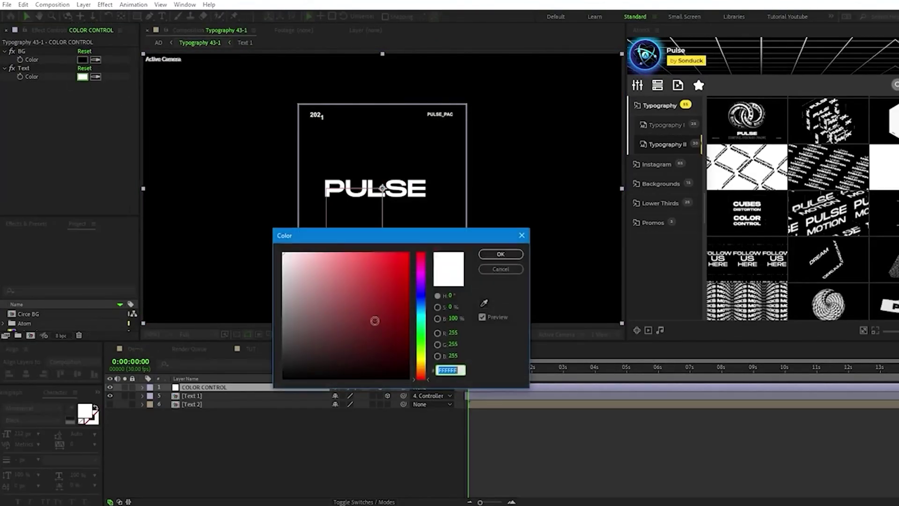
{"action": "left_click", "coordinate": [511, 269]}
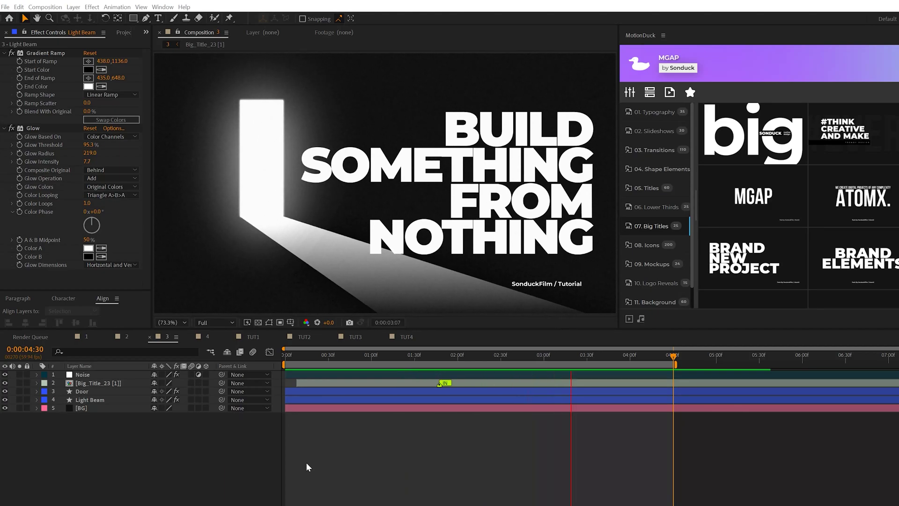
In the TUT3 composition, draw a tall upright rectangle with white fill and no stroke, and name its layer Door.
{"action": "left_click", "coordinate": [355, 337]}
{"action": "left_click", "coordinate": [133, 18]}
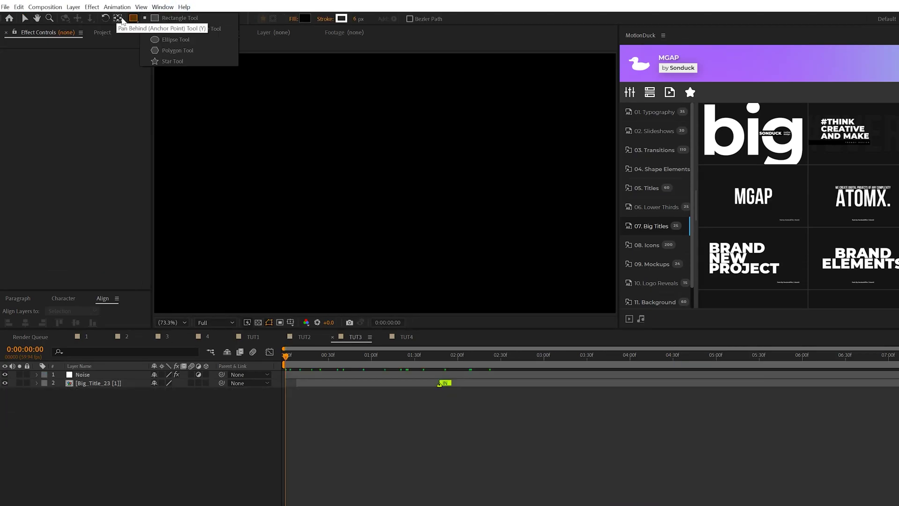
{"action": "left_click", "coordinate": [177, 22]}
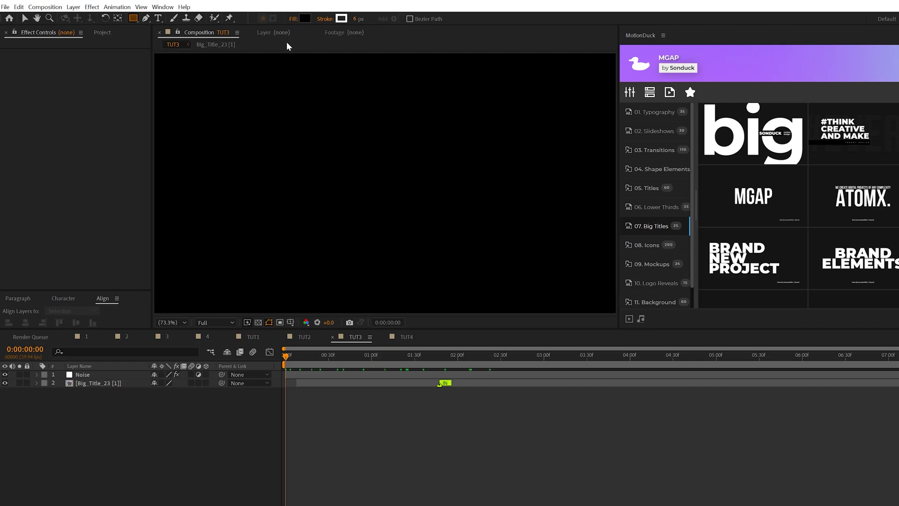
{"action": "left_click", "coordinate": [305, 18]}
{"action": "left_click", "coordinate": [334, 123]}
{"action": "left_click", "coordinate": [326, 19]}
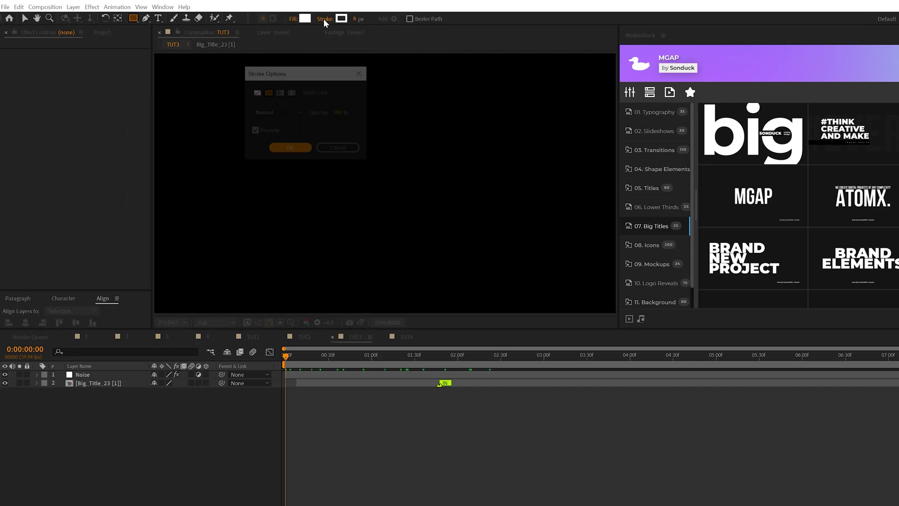
{"action": "left_click", "coordinate": [290, 148]}
{"action": "mouse_move", "coordinate": [277, 111]}
{"action": "left_mouse_down"}
{"action": "mouse_move", "coordinate": [283, 144]}
{"action": "mouse_move", "coordinate": [348, 230]}
{"action": "left_mouse_up"}
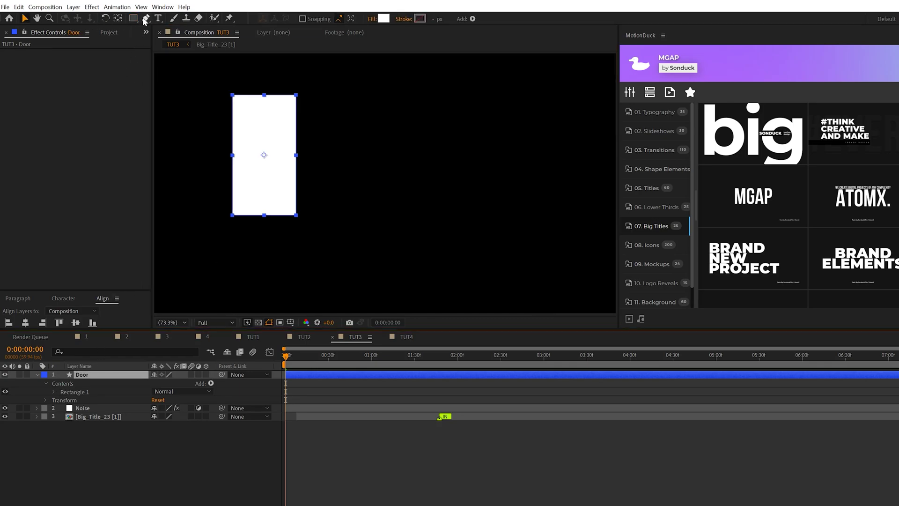
With the Pen tool, draw a closed beam shape from the Door's two bottom corners diagonally down past the frame's lower edge.
{"action": "left_click", "coordinate": [145, 19]}
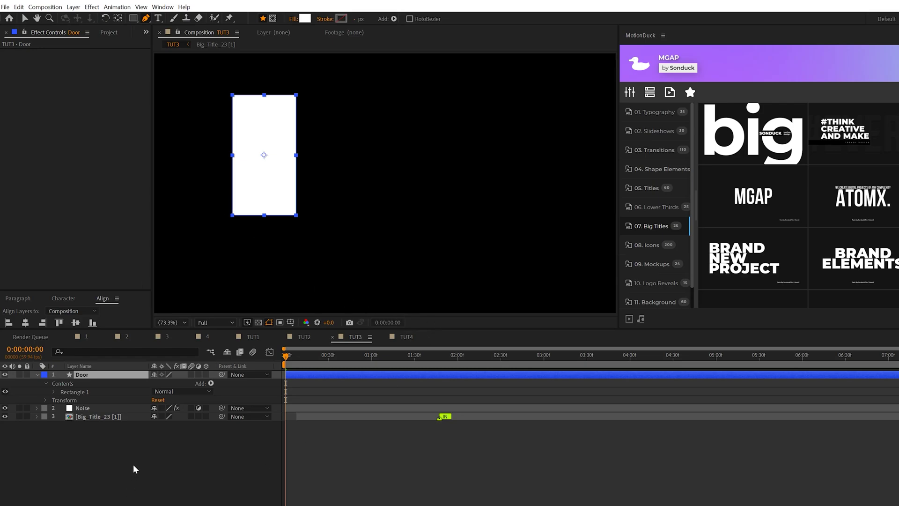
{"action": "left_click", "coordinate": [114, 455]}
{"action": "scroll", "coordinate": [294, 260], "scroll_direction": "up", "scroll_amount": 1}
{"action": "key", "text": "space"}
{"action": "left_click_drag", "start_coordinate": [276, 232], "coordinate": [514, 163]}
{"action": "scroll", "coordinate": [415, 175], "scroll_direction": "up", "scroll_amount": 4}
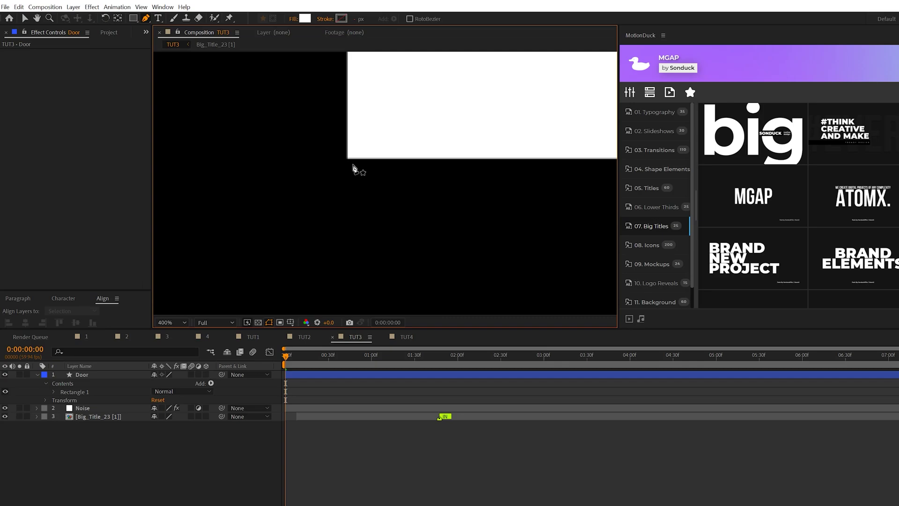
{"action": "left_click", "coordinate": [348, 160]}
{"action": "scroll", "coordinate": [467, 255], "scroll_direction": "down", "scroll_amount": 4}
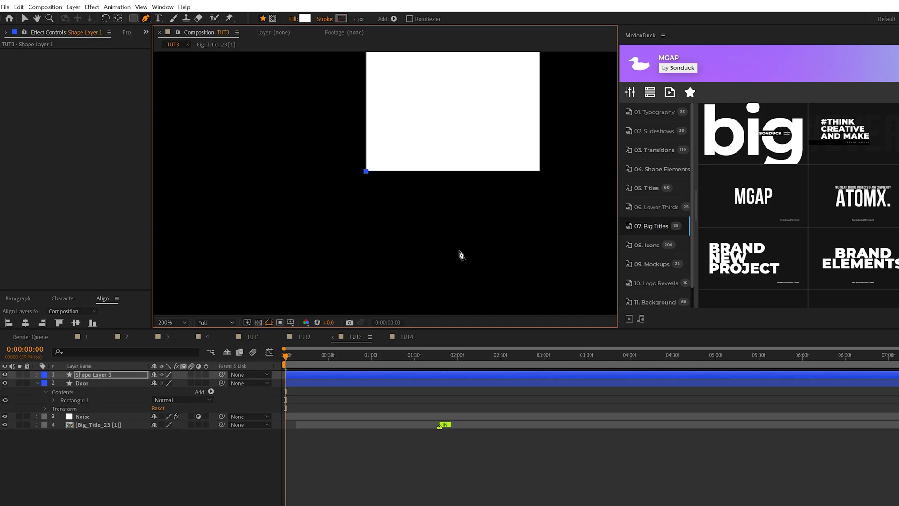
{"action": "left_click", "coordinate": [479, 266]}
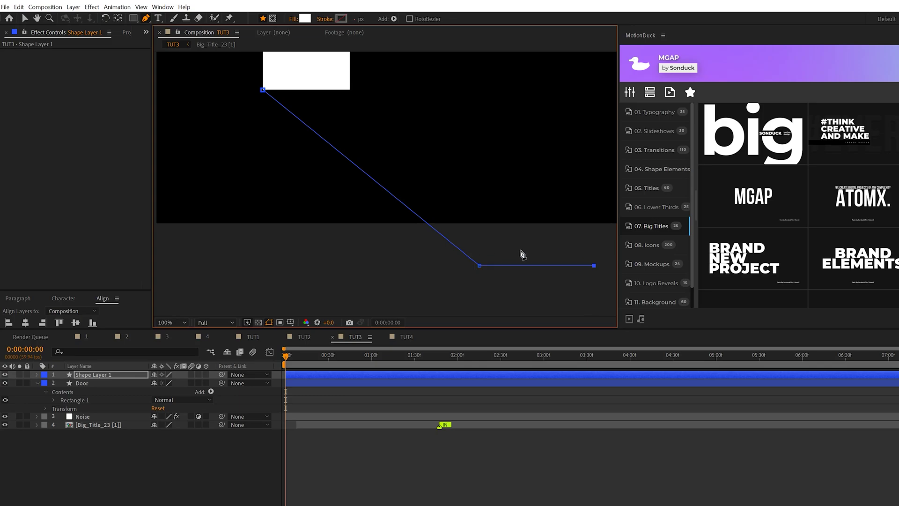
{"action": "scroll", "coordinate": [352, 101], "scroll_direction": "up", "scroll_amount": 4}
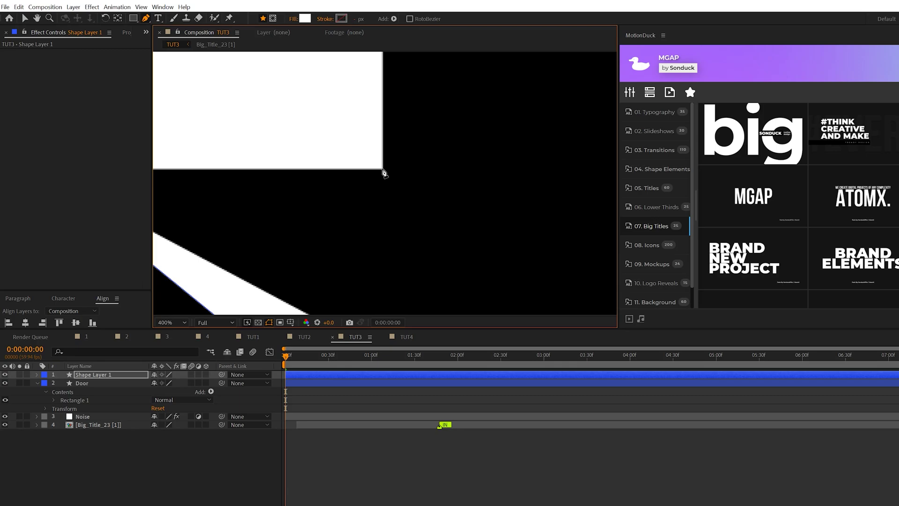
{"action": "left_click", "coordinate": [383, 169]}
{"action": "left_click_drag", "start_coordinate": [331, 173], "coordinate": [514, 173]}
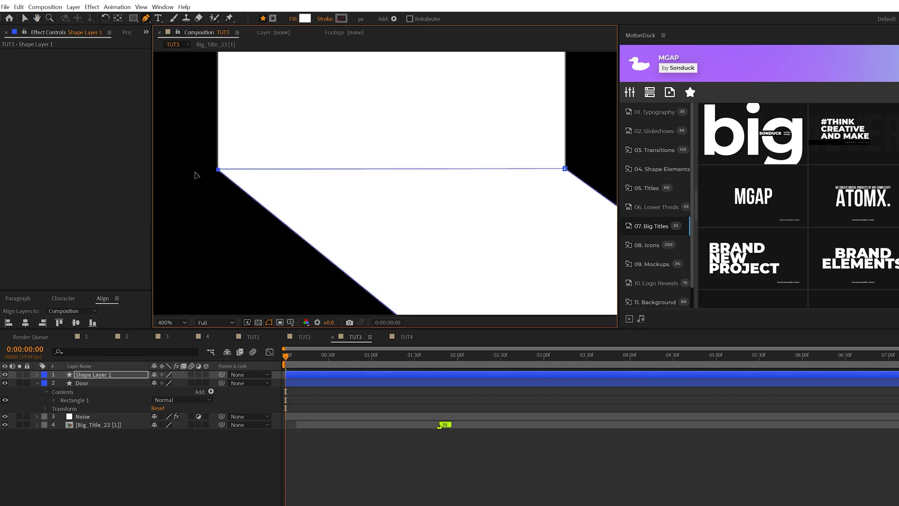
{"action": "scroll", "coordinate": [365, 278], "scroll_direction": "down", "scroll_amount": 2}
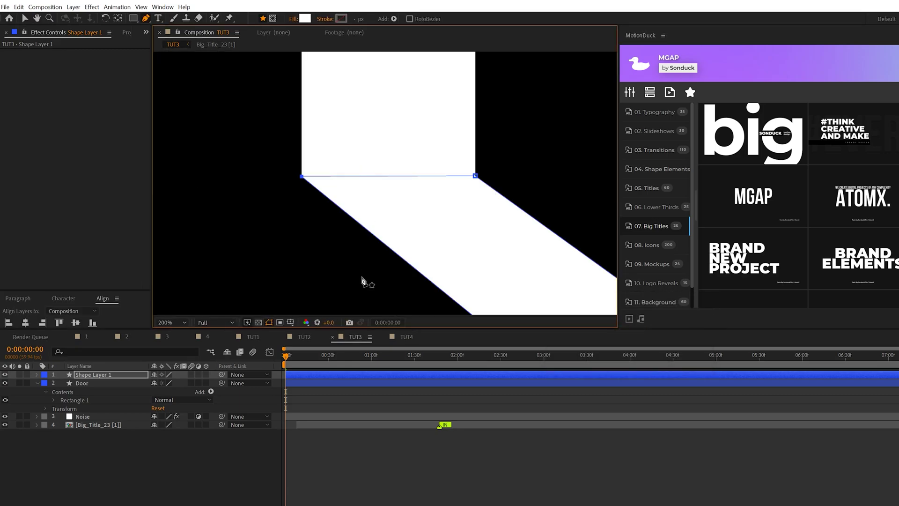
{"action": "key", "text": "F2"}
Widen the beam by moving its lower-right path point further right, and rename the layer Light Beam.
{"action": "scroll", "coordinate": [341, 276], "scroll_direction": "down", "scroll_amount": 2}
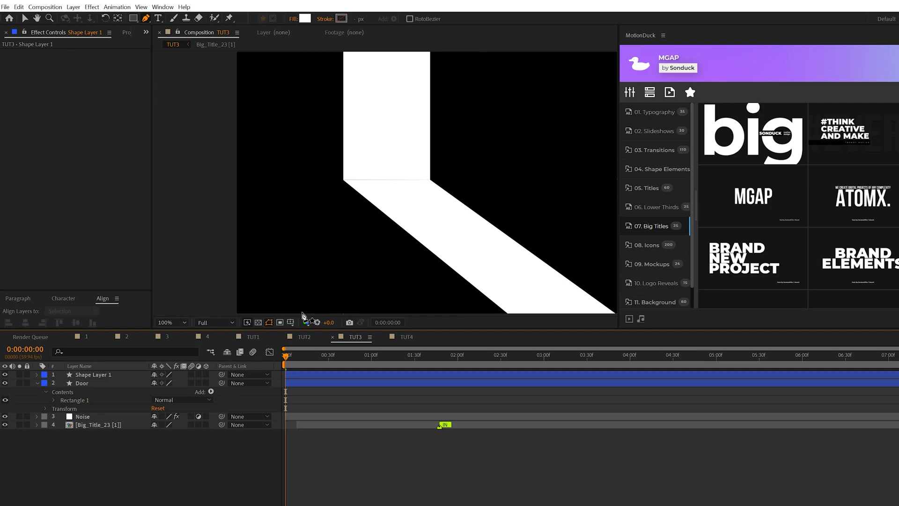
{"action": "left_click", "coordinate": [172, 322]}
{"action": "left_click", "coordinate": [171, 368]}
{"action": "left_click", "coordinate": [82, 387]}
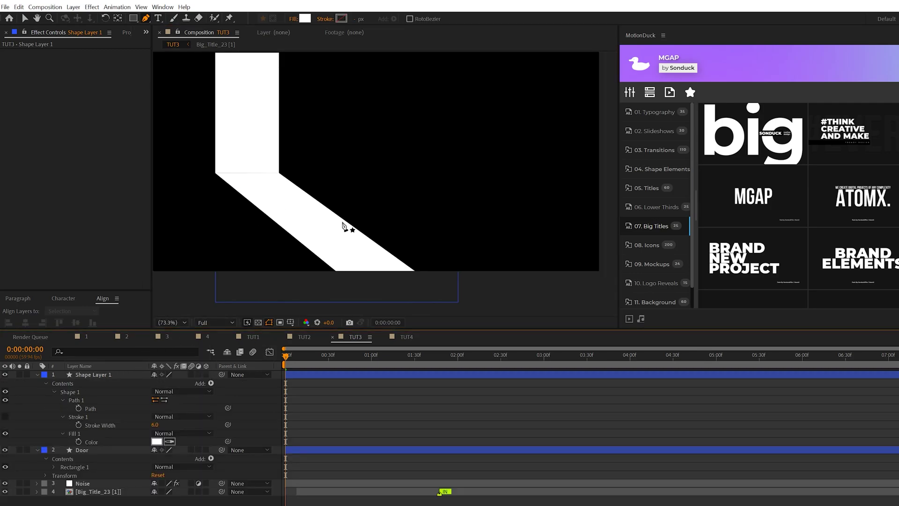
{"action": "left_click", "coordinate": [348, 227]}
{"action": "left_click", "coordinate": [458, 304]}
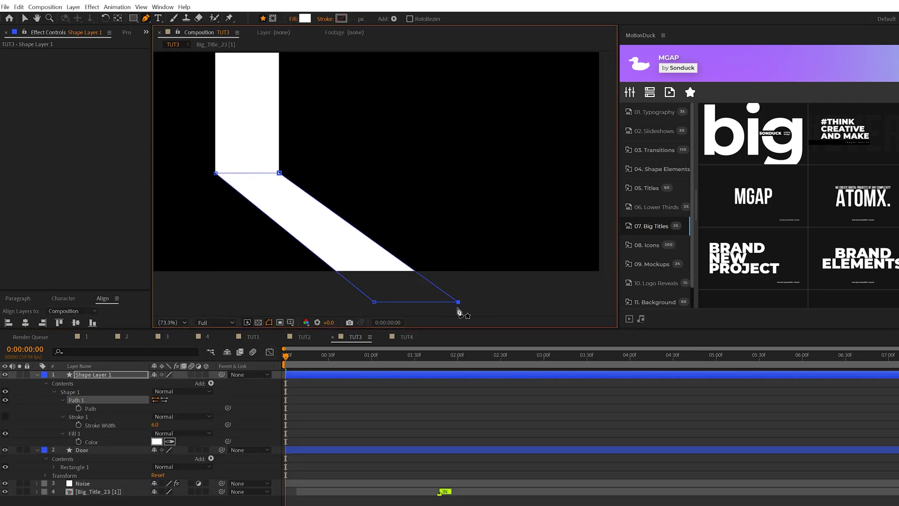
{"action": "left_click_drag", "start_coordinate": [459, 305], "coordinate": [526, 303]}
{"action": "type", "text": "Light Beam"}
{"action": "key", "text": "Return"}
Apply Gradient Ramp to Light Beam with start point 445.9, 673.6, end point 1179.5, 1185.0 and the two colors swapped.
{"action": "left_click", "coordinate": [93, 7]}
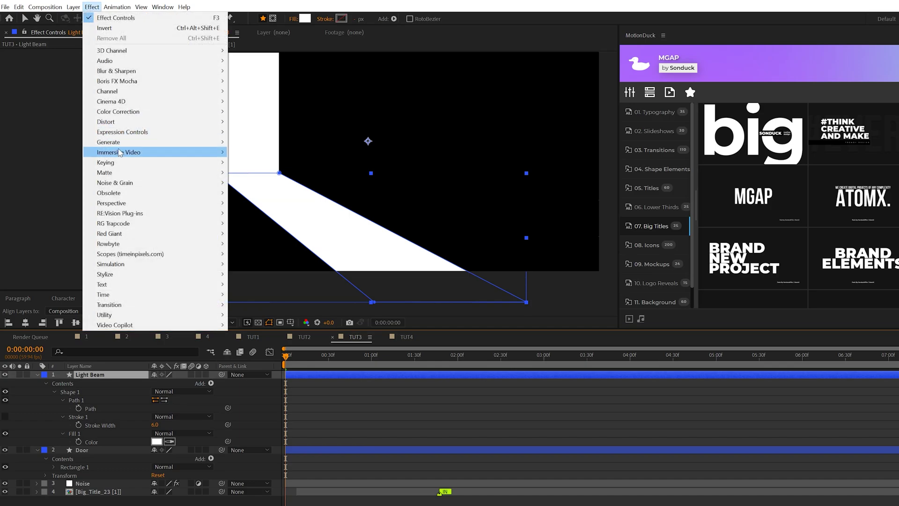
{"action": "mouse_move", "coordinate": [154, 142]}
{"action": "left_click", "coordinate": [259, 315]}
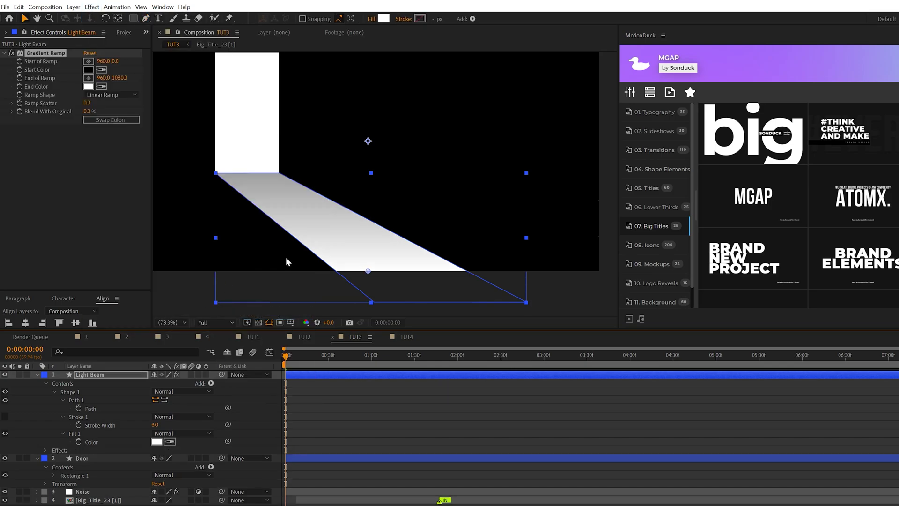
{"action": "left_click", "coordinate": [89, 62]}
{"action": "left_click", "coordinate": [244, 174]}
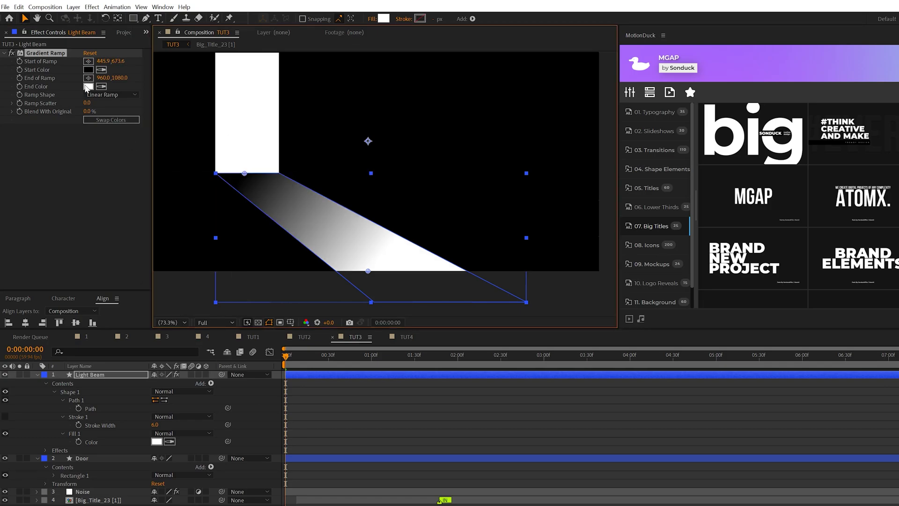
{"action": "left_click", "coordinate": [88, 77]}
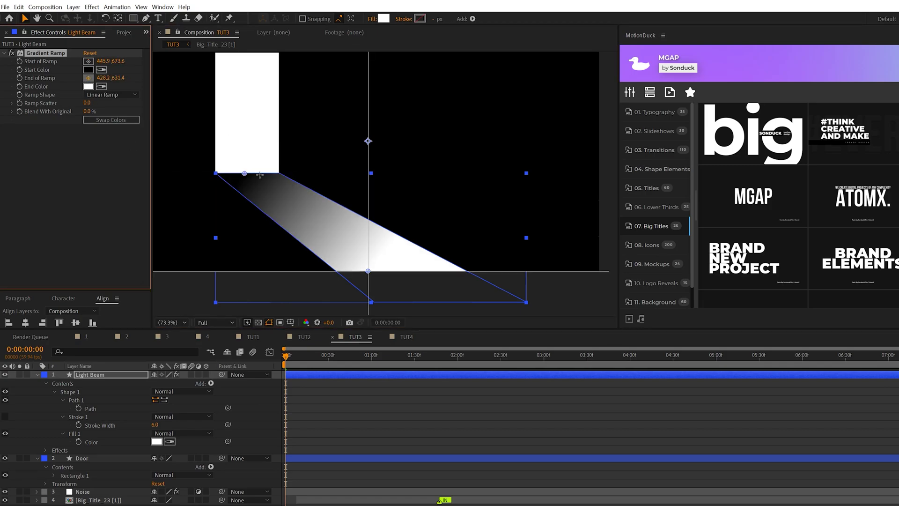
{"action": "left_click", "coordinate": [422, 296]}
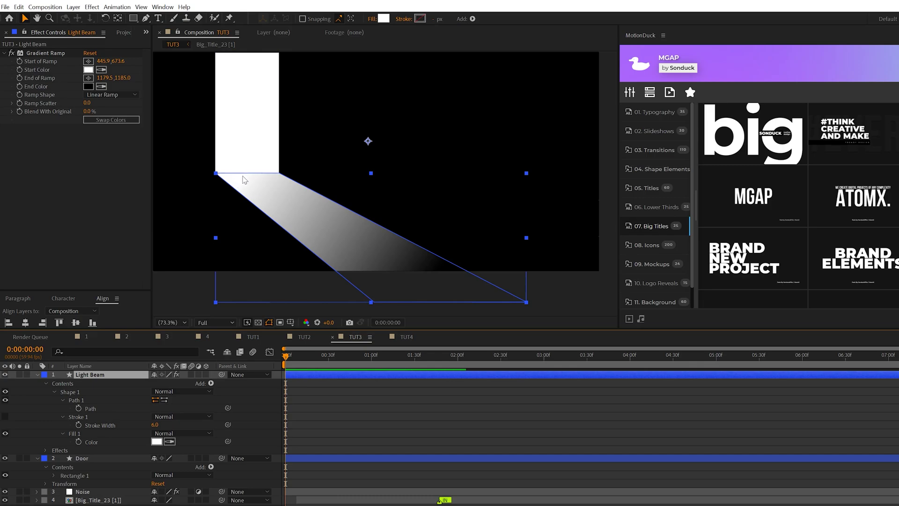
Change the ramp's End Color to dark gray and move End of Ramp to 460.9, 1123.6.
{"action": "left_click", "coordinate": [88, 86]}
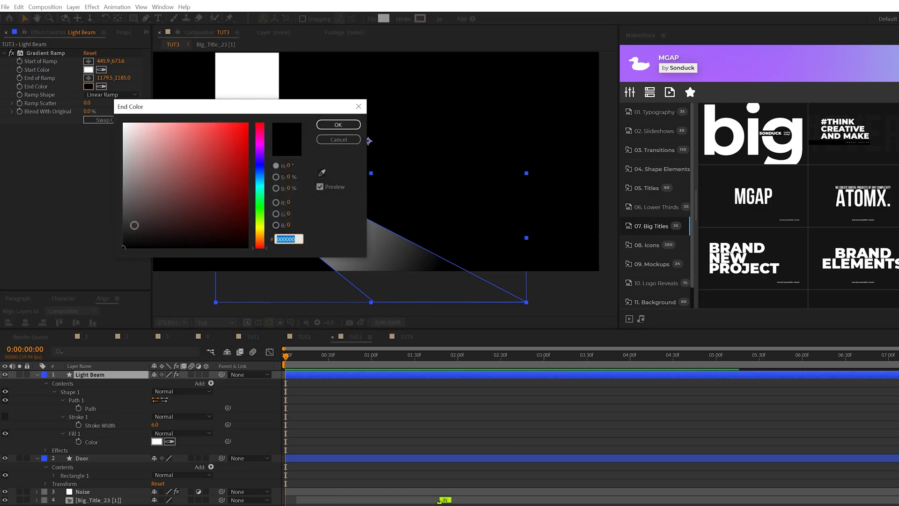
{"action": "left_click_drag", "start_coordinate": [134, 225], "coordinate": [106, 212]}
{"action": "left_click", "coordinate": [323, 126]}
{"action": "left_click_drag", "start_coordinate": [420, 297], "coordinate": [248, 283]}
{"action": "left_click", "coordinate": [175, 430]}
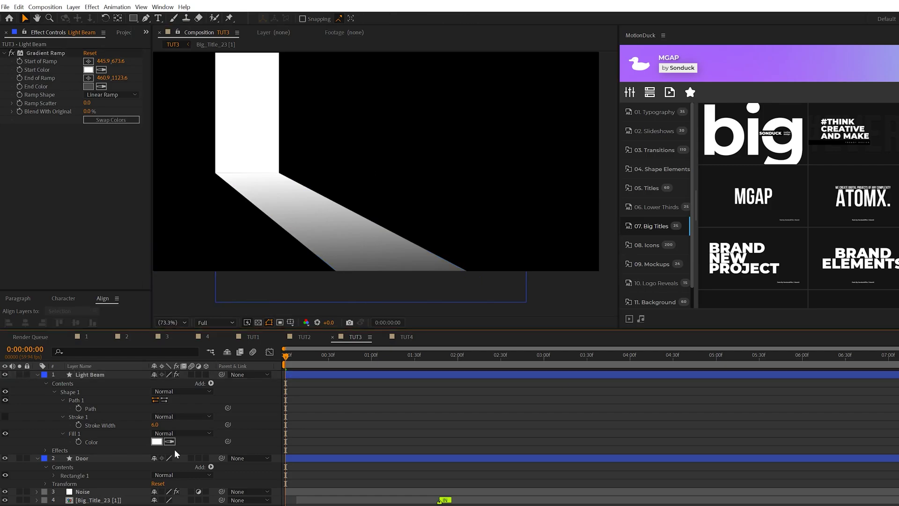
Add a Glow effect to the Door layer and a duplicate of it with a Glow Radius of 200.
{"action": "left_click", "coordinate": [88, 383]}
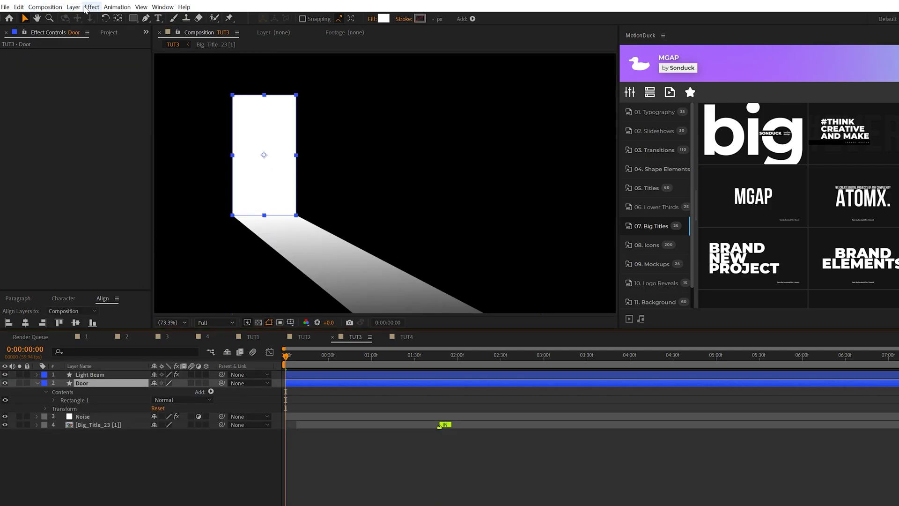
{"action": "left_click", "coordinate": [85, 8]}
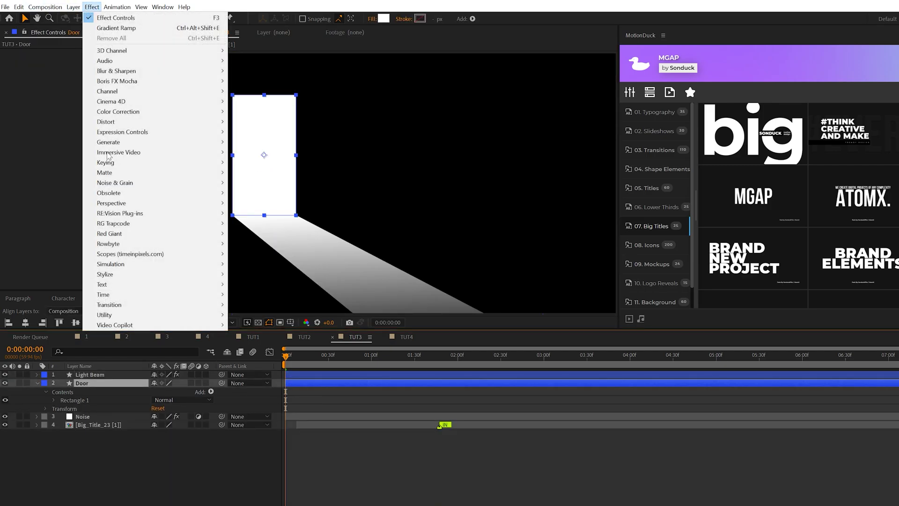
{"action": "mouse_move", "coordinate": [116, 274]}
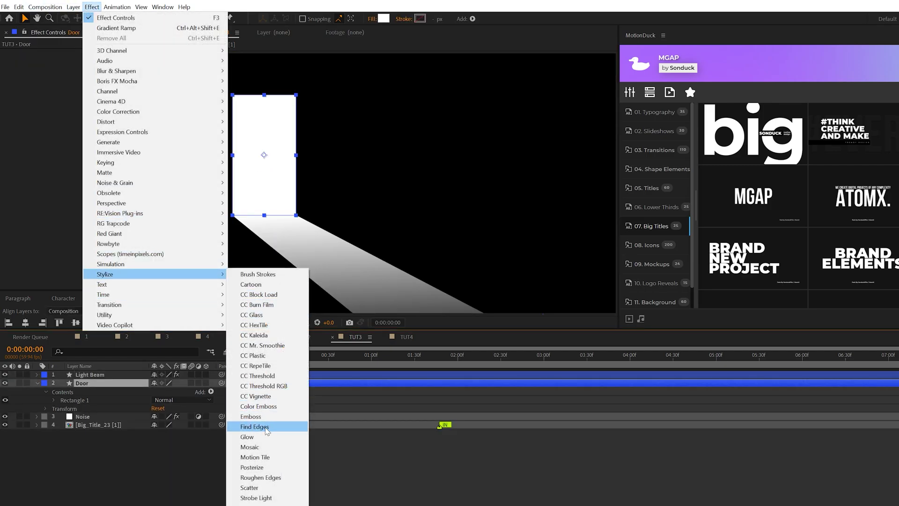
{"action": "left_click", "coordinate": [247, 437]}
{"action": "left_click", "coordinate": [32, 50]}
{"action": "key", "text": "ctrl+d"}
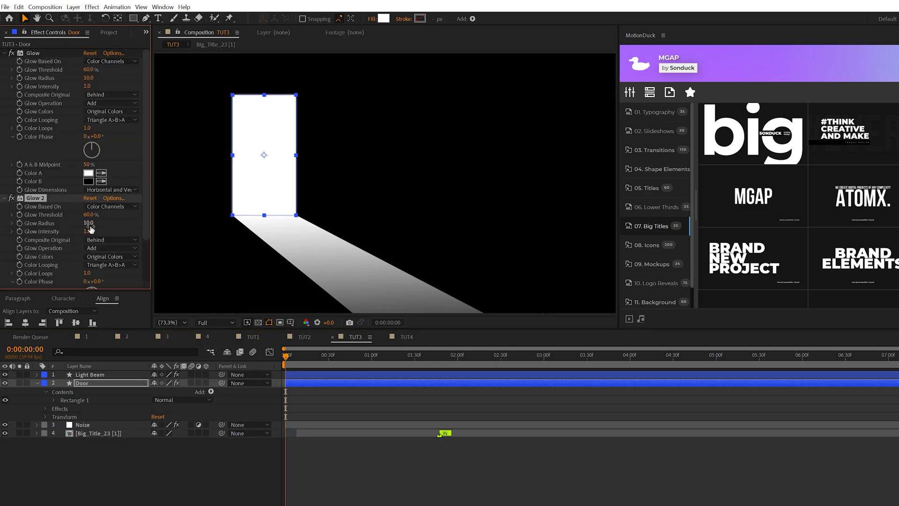
{"action": "left_click", "coordinate": [94, 223]}
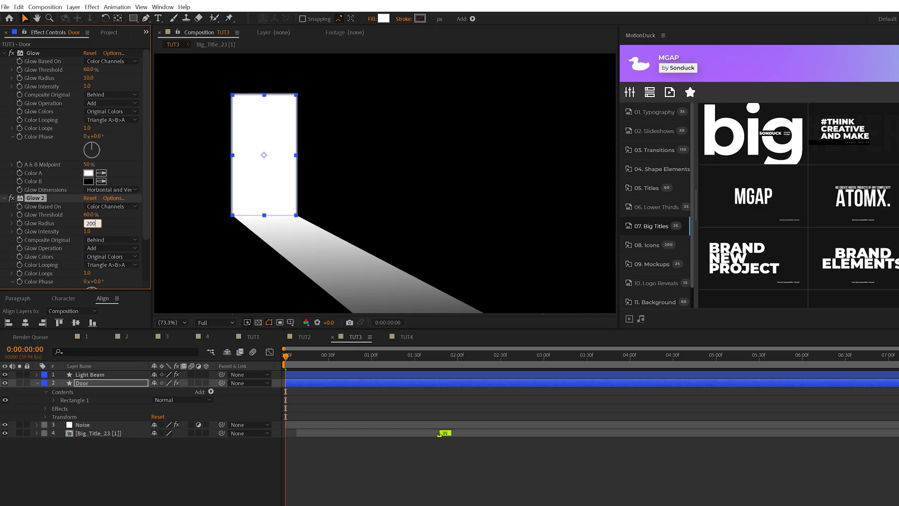
{"action": "key", "text": "Return"}
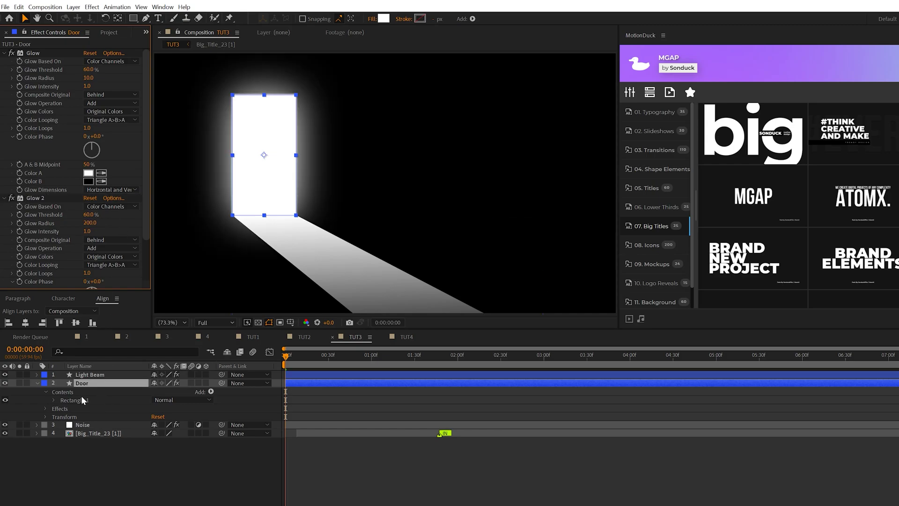
Add the expression wiggle(2,100) to Glow 2's Glow Radius and scrub the timeline to 0:00:01:28.
{"action": "left_click", "coordinate": [21, 222], "text": "alt"}
{"action": "type", "text": "wiggle(2,100"}
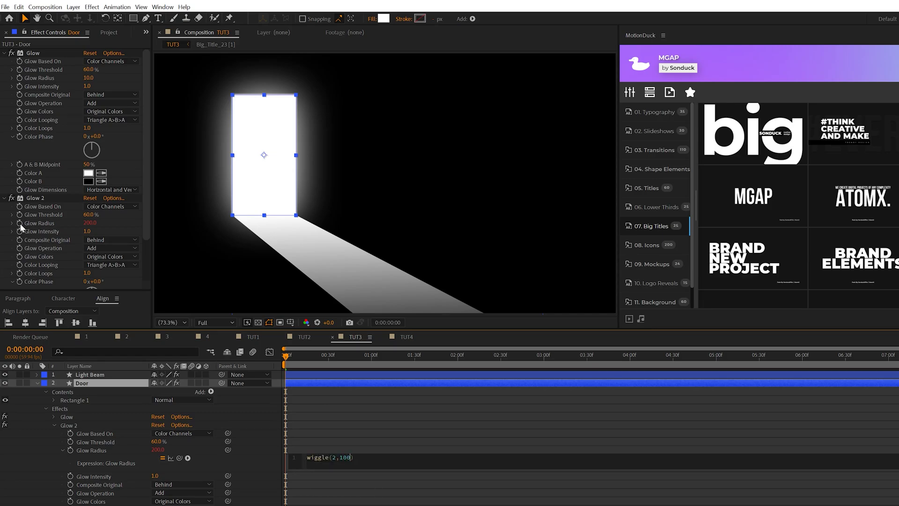
{"action": "left_click", "coordinate": [330, 417]}
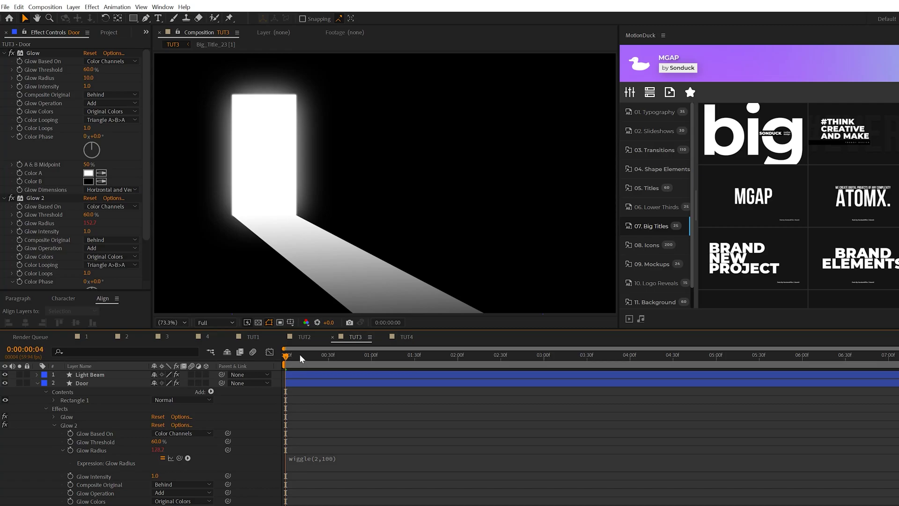
{"action": "left_click_drag", "start_coordinate": [303, 354], "coordinate": [412, 369]}
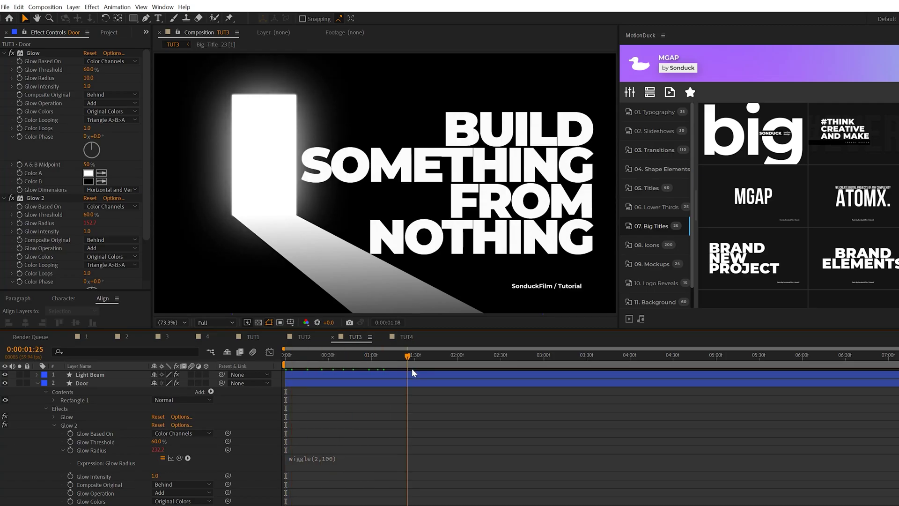
Copy the Door layer's first Glow effect onto the Light Beam layer.
{"action": "left_click", "coordinate": [34, 53]}
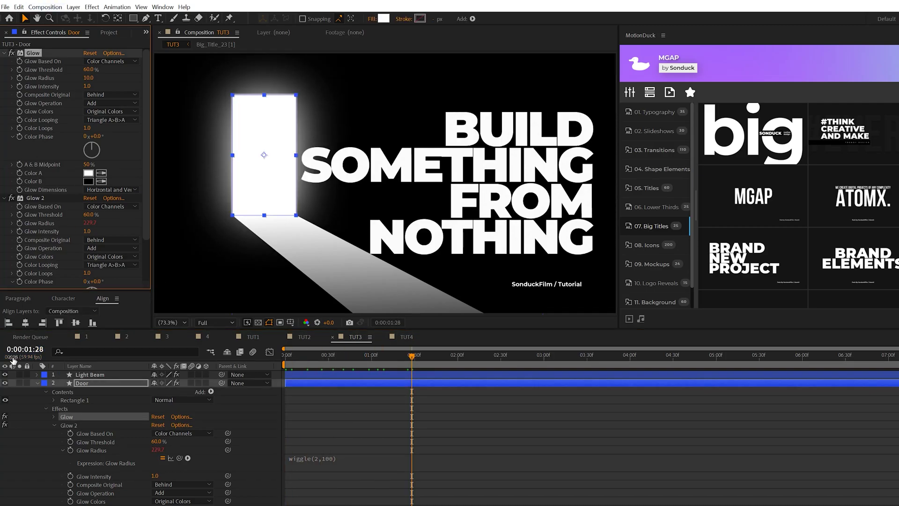
{"action": "left_click", "coordinate": [38, 382]}
{"action": "left_click", "coordinate": [83, 375]}
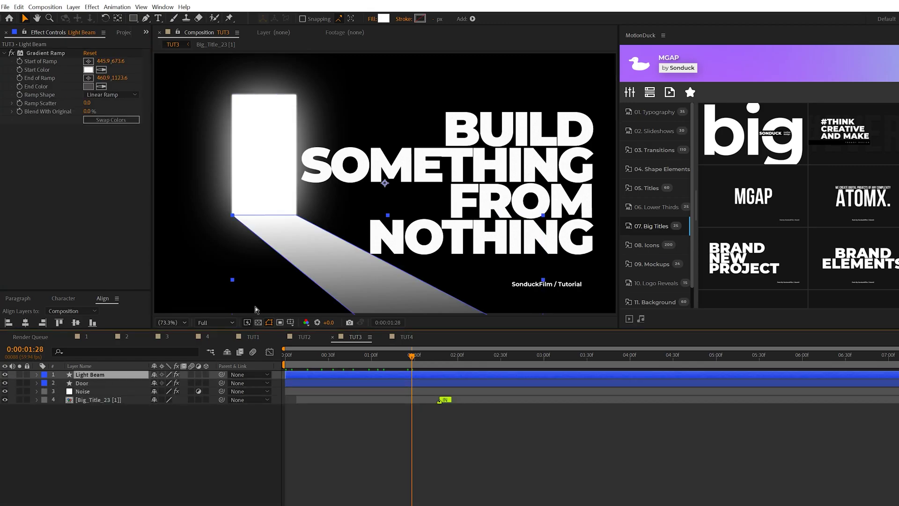
{"action": "key", "text": "ctrl+v"}
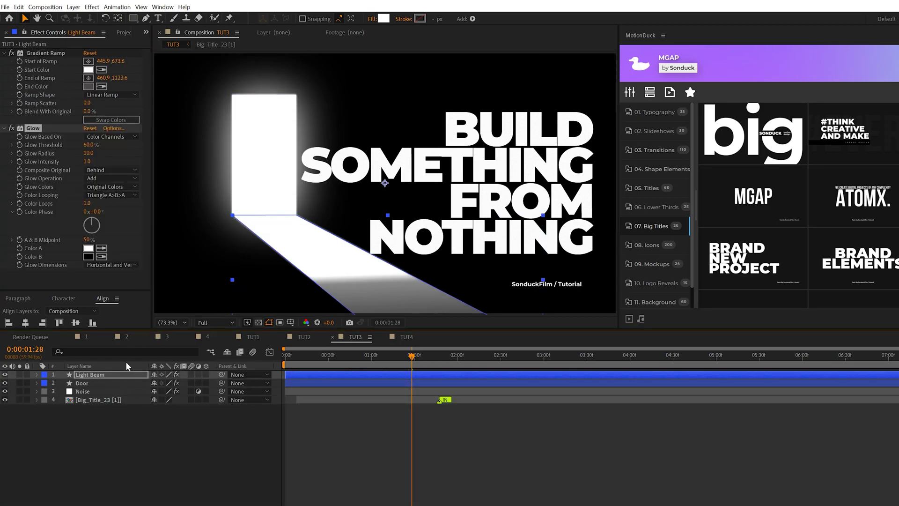
Set the Light Beam's Glow Radius to 196 and its Glow Threshold to 99.6%.
{"action": "left_click_drag", "start_coordinate": [89, 149], "coordinate": [141, 154]}
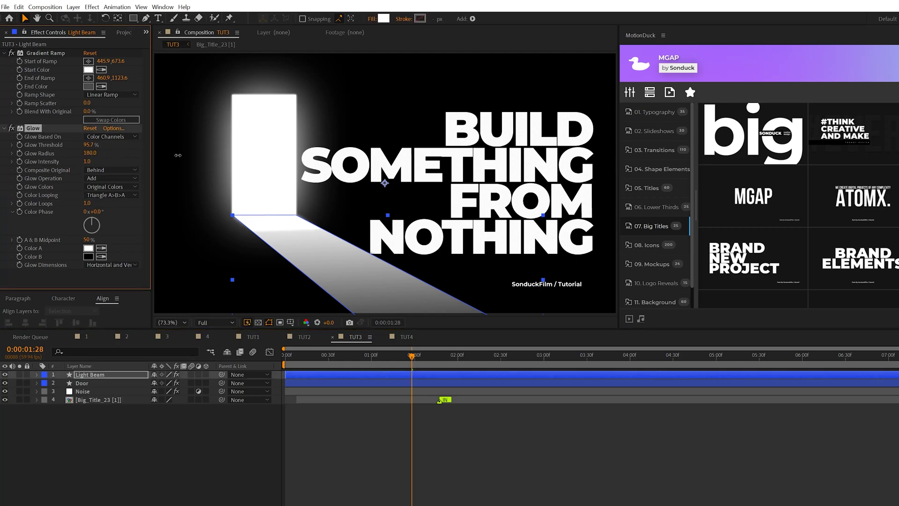
{"action": "left_click", "coordinate": [173, 442]}
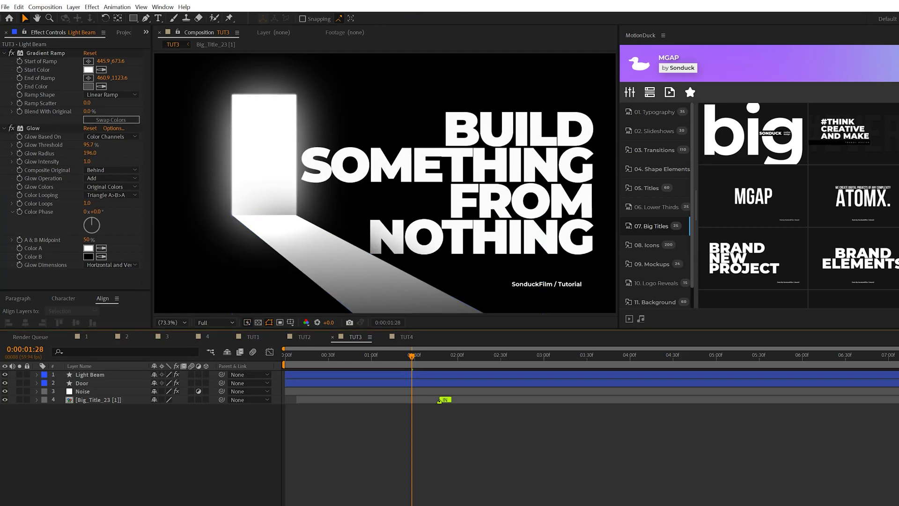
{"action": "left_click_drag", "start_coordinate": [89, 145], "coordinate": [96, 145]}
Move the Light Beam layer below Door in the layer stack and delete the Noise layer.
{"action": "left_click", "coordinate": [90, 375]}
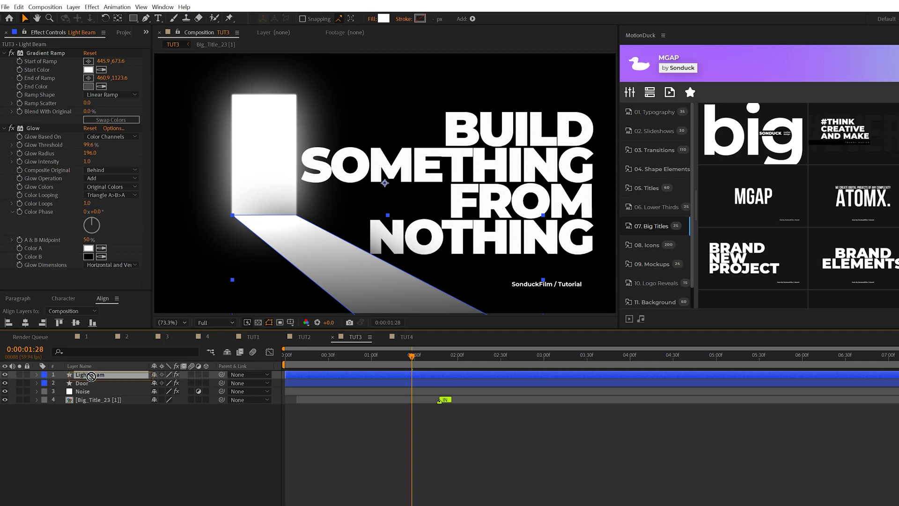
{"action": "left_click_drag", "start_coordinate": [91, 375], "coordinate": [94, 385]}
{"action": "left_click", "coordinate": [167, 483]}
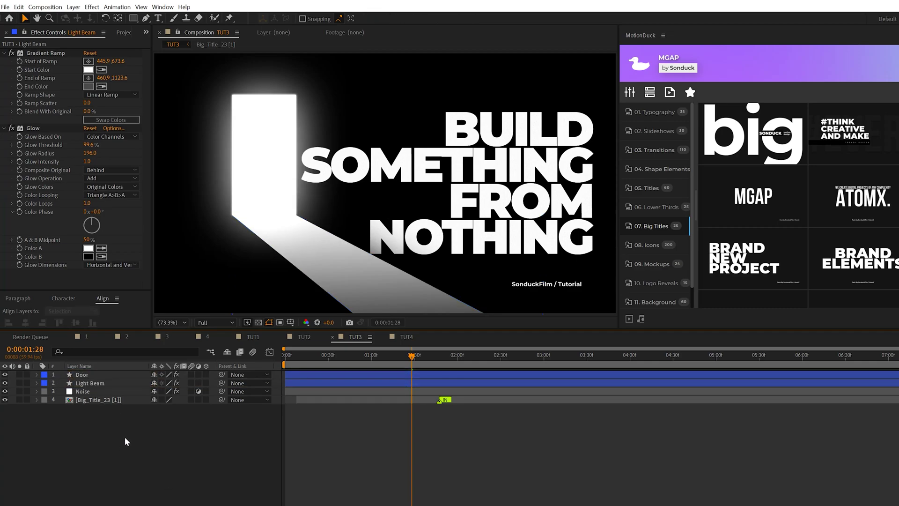
{"action": "left_click", "coordinate": [83, 389]}
{"action": "key", "text": "Delete"}
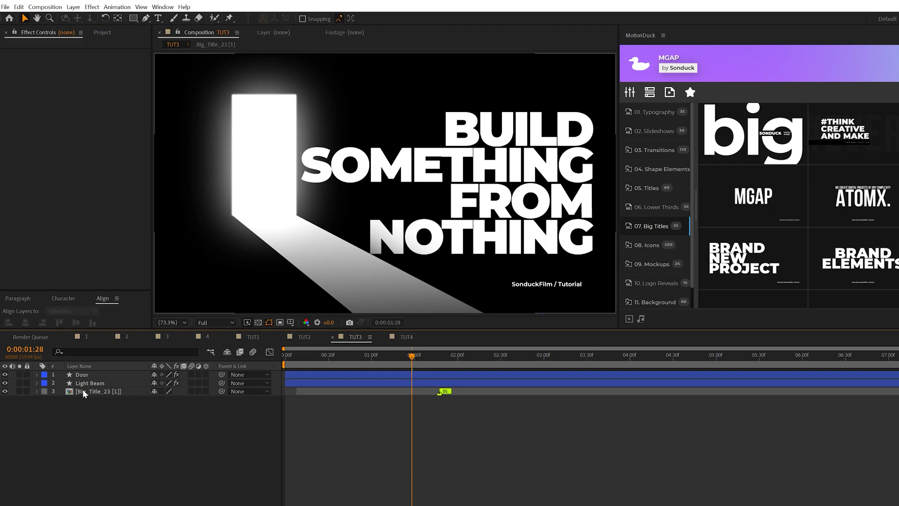
Add a new adjustment layer above all layers and apply the Noise effect to it.
{"action": "left_click", "coordinate": [73, 7]}
{"action": "mouse_move", "coordinate": [88, 19]}
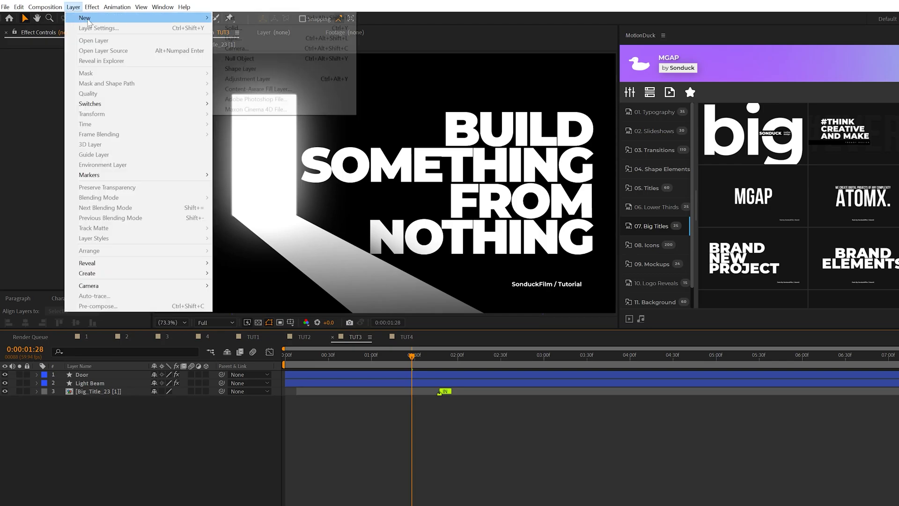
{"action": "left_click", "coordinate": [248, 79]}
{"action": "left_click", "coordinate": [91, 7]}
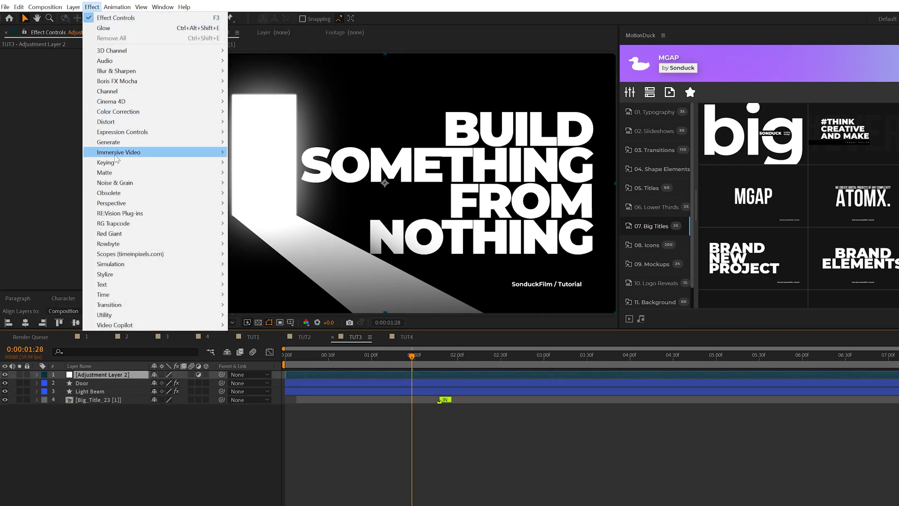
{"action": "mouse_move", "coordinate": [115, 183]}
{"action": "left_click", "coordinate": [247, 243]}
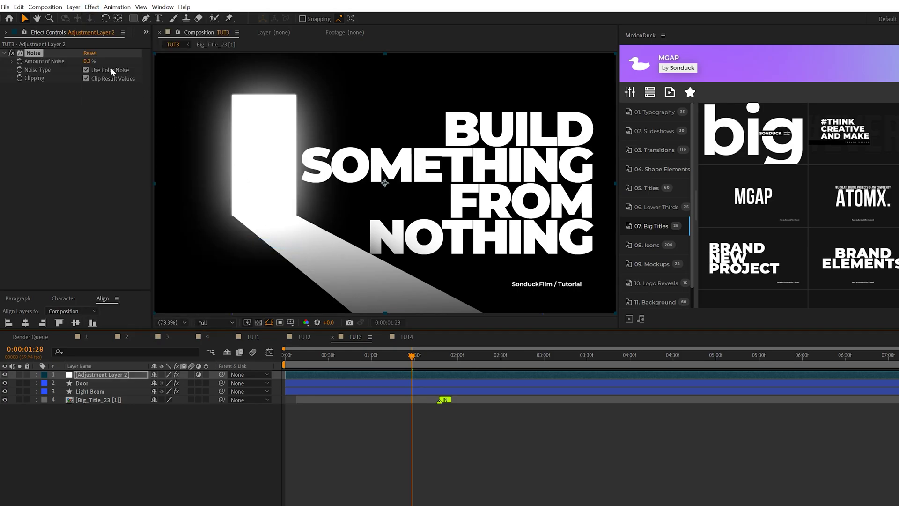
Set the adjustment layer's Amount of Noise to 12% and turn off Use Color Noise.
{"action": "left_click_drag", "start_coordinate": [87, 61], "coordinate": [92, 62]}
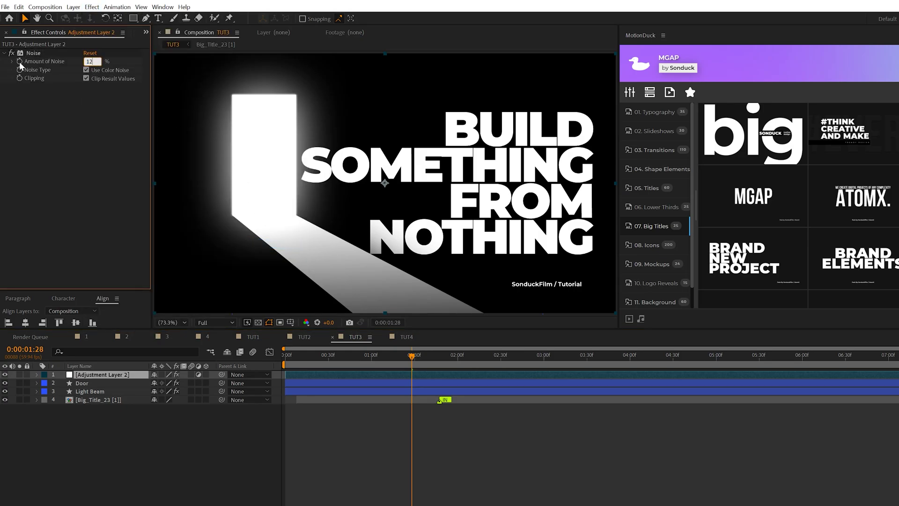
{"action": "key", "text": "Return"}
{"action": "left_click", "coordinate": [86, 70]}
{"action": "left_click", "coordinate": [229, 467]}
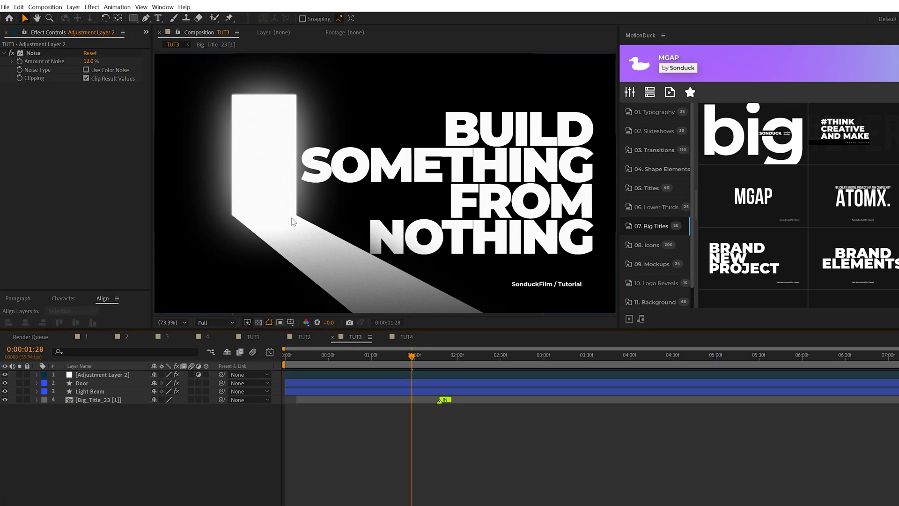
Animate the Door rectangle's Size with a keyframe at 0:00:00:00 and a width of 183.9 at 0:00:05:00, with proportions unlinked.
{"action": "left_click_drag", "start_coordinate": [320, 357], "coordinate": [230, 380]}
{"action": "left_click", "coordinate": [79, 383]}
{"action": "left_click", "coordinate": [80, 382]}
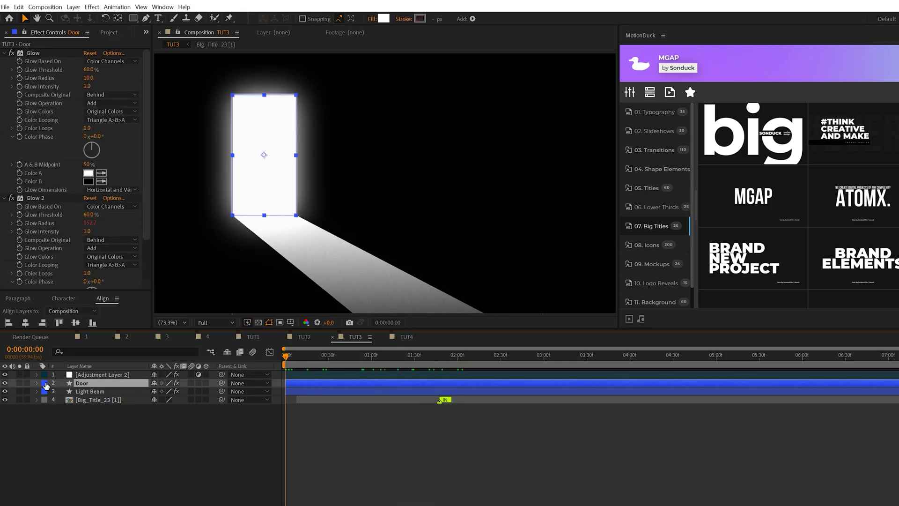
{"action": "left_click", "coordinate": [36, 383]}
{"action": "left_click", "coordinate": [46, 392]}
{"action": "left_click", "coordinate": [54, 400]}
{"action": "left_click", "coordinate": [89, 409]}
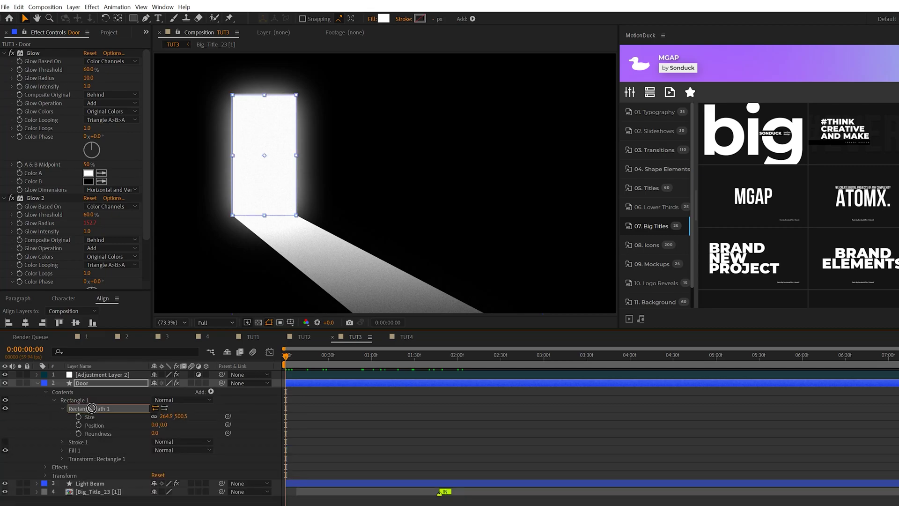
{"action": "left_click", "coordinate": [78, 416]}
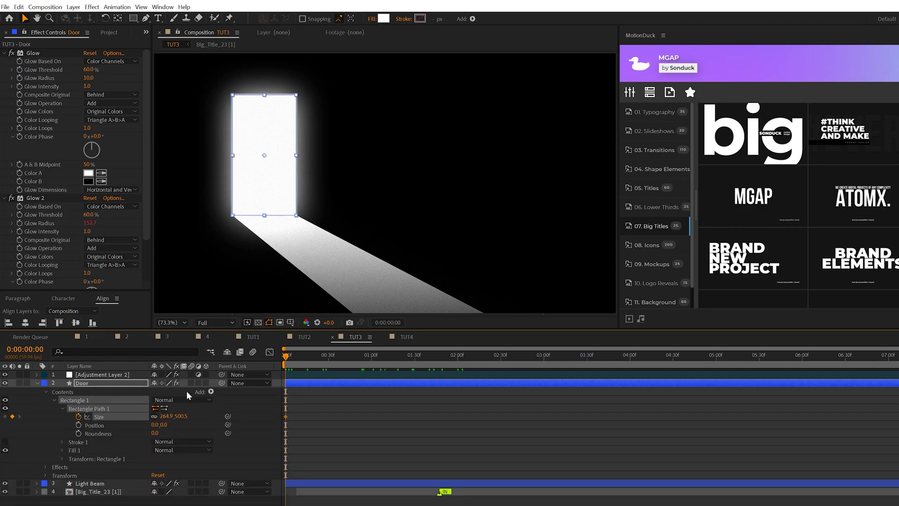
{"action": "left_click_drag", "start_coordinate": [363, 358], "coordinate": [715, 366]}
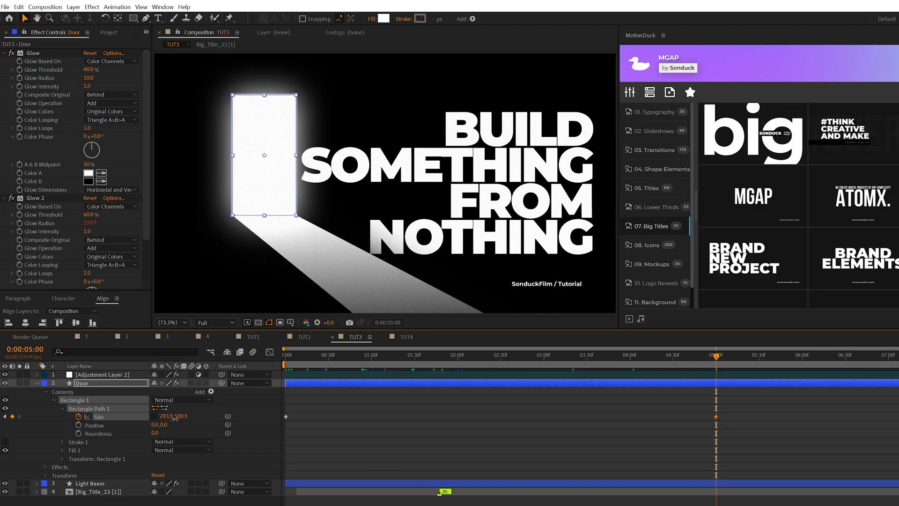
{"action": "left_click_drag", "start_coordinate": [171, 419], "coordinate": [121, 417]}
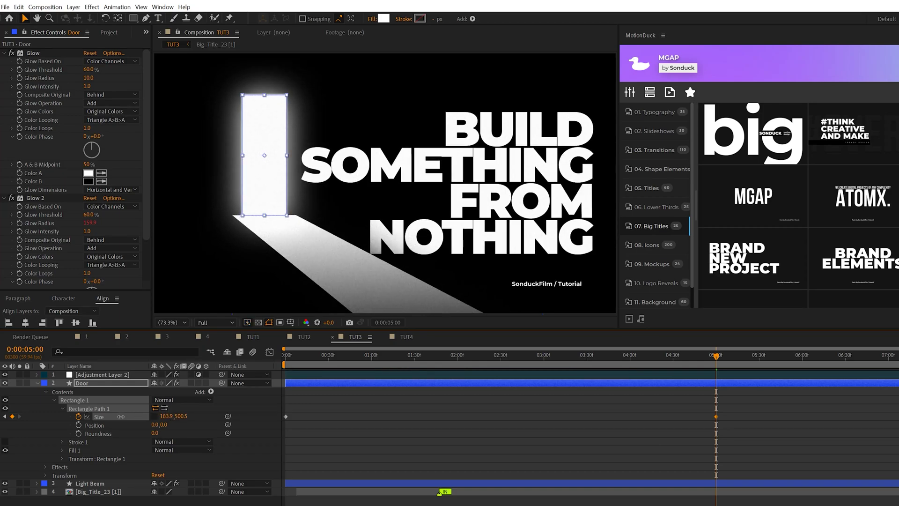
Add a keyframe for the Light Beam's shape path at 0:00:00:00.
{"action": "left_click", "coordinate": [88, 484]}
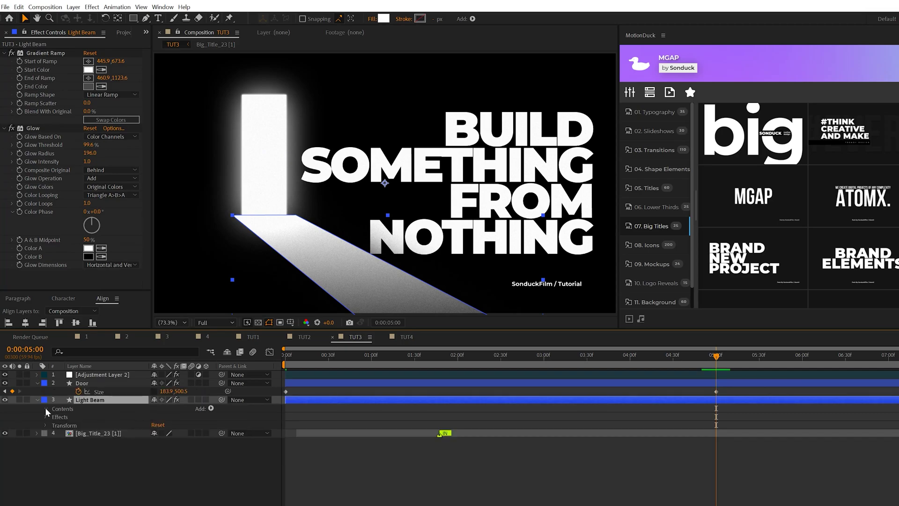
{"action": "left_click", "coordinate": [46, 408]}
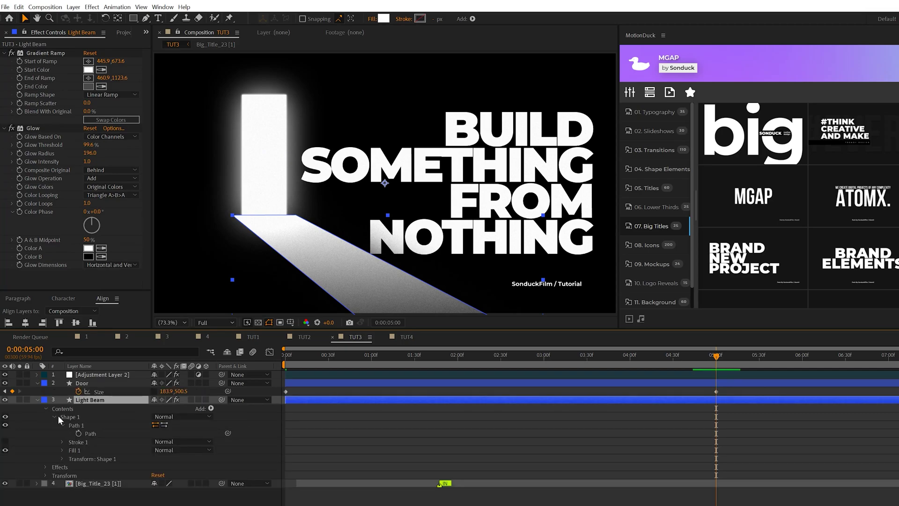
{"action": "left_click", "coordinate": [58, 426]}
{"action": "left_click", "coordinate": [60, 425]}
{"action": "left_click", "coordinate": [89, 434]}
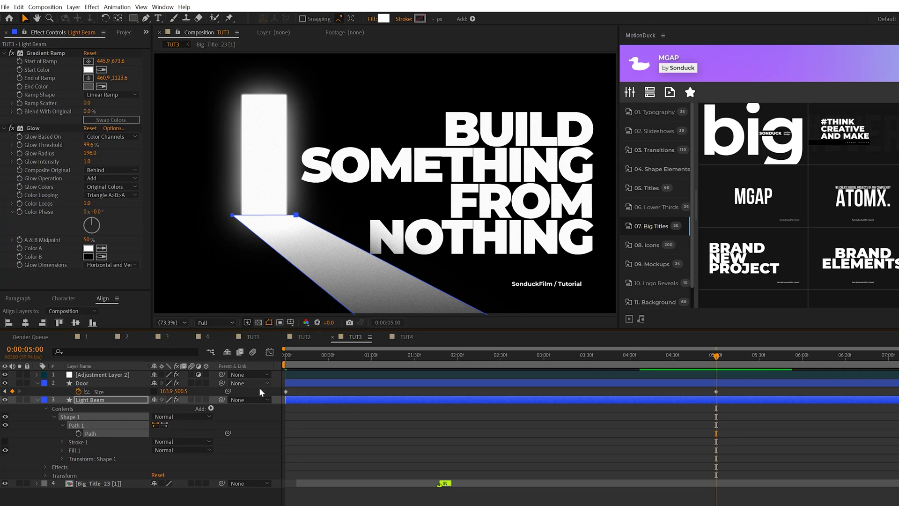
{"action": "left_click", "coordinate": [285, 357]}
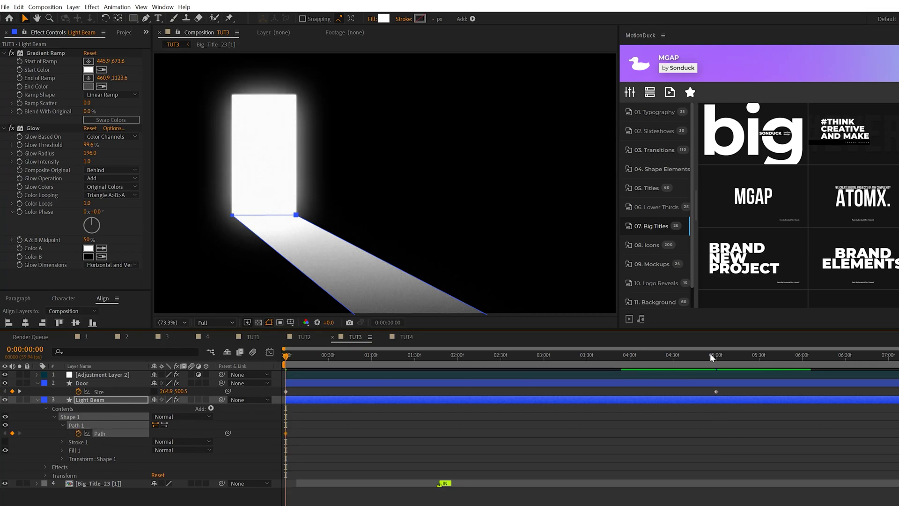
At 0:00:05:00, move the Light Beam path's two upper corners inward to match the door's bottom edge, and preview the animation.
{"action": "left_click_drag", "start_coordinate": [710, 354], "coordinate": [716, 359]}
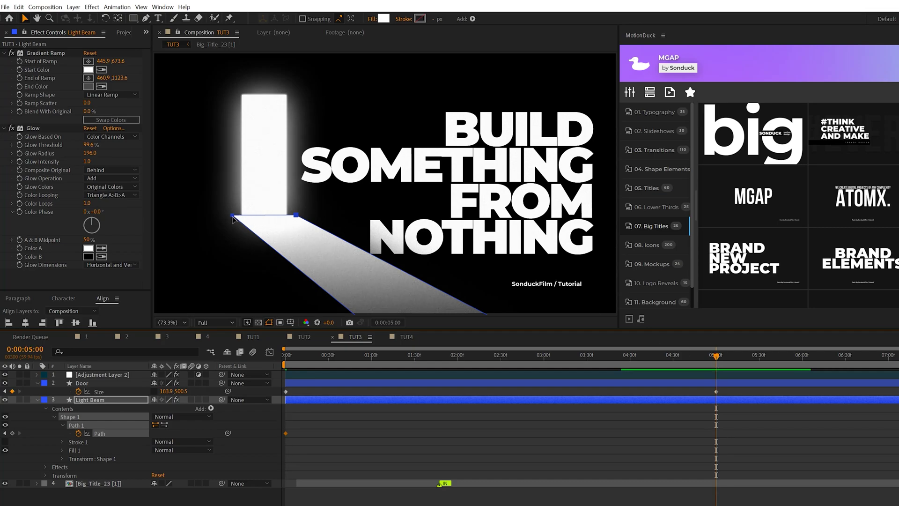
{"action": "left_click_drag", "start_coordinate": [233, 216], "coordinate": [241, 216]}
{"action": "left_click_drag", "start_coordinate": [296, 217], "coordinate": [286, 217]}
{"action": "key", "text": "F2"}
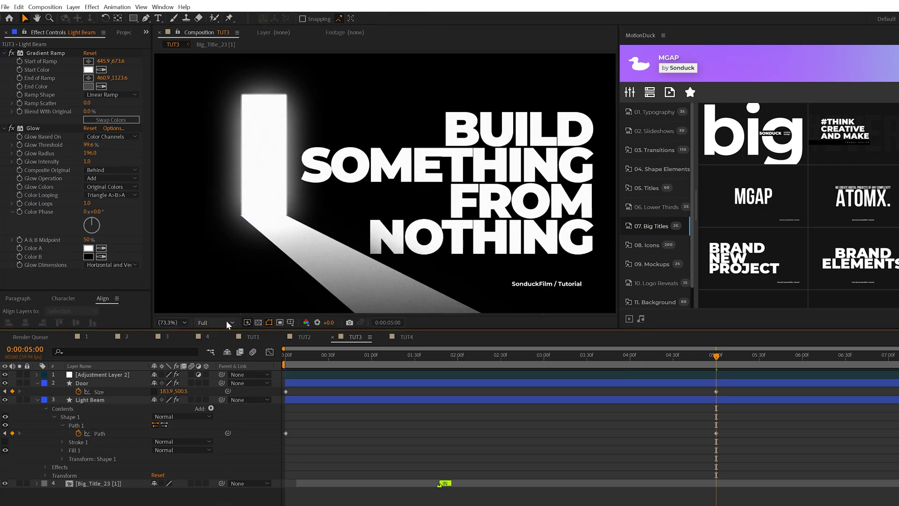
{"action": "key", "text": "space"}
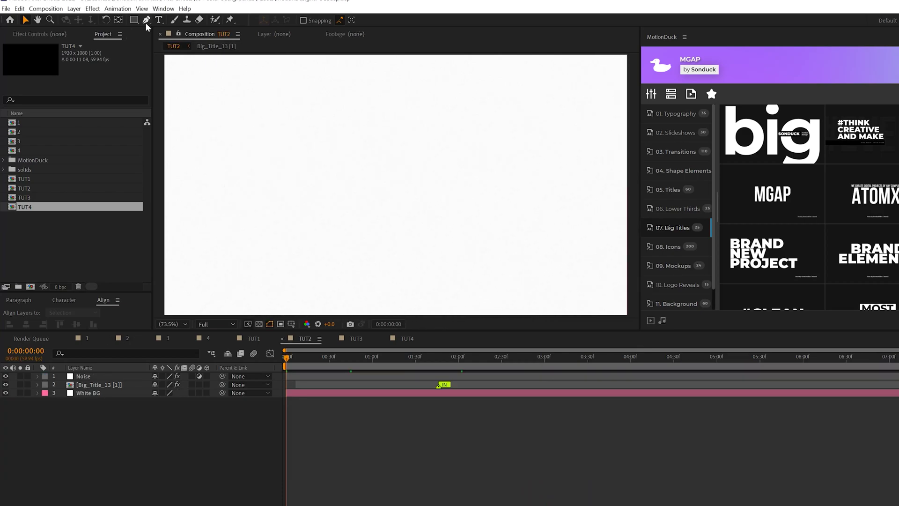
In the TUT2 composition, set up the Pen tool with no fill and a solid black stroke.
{"action": "left_click", "coordinate": [146, 21]}
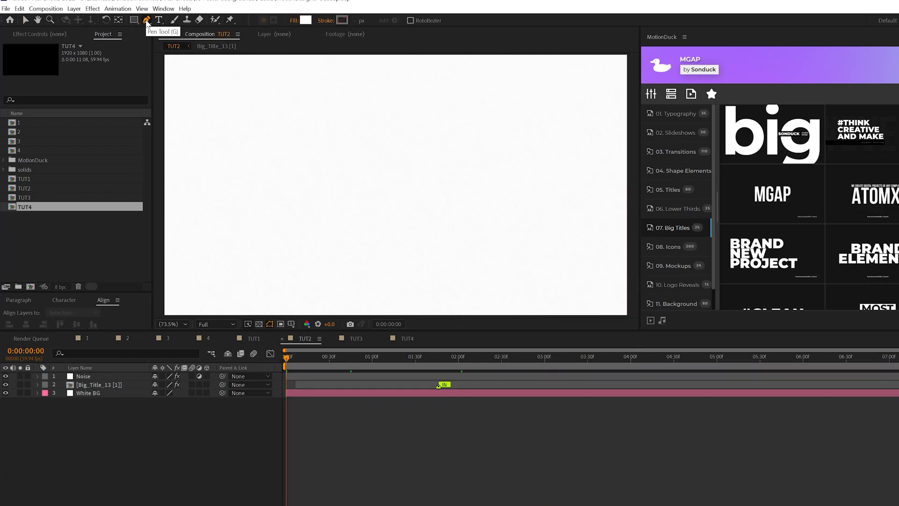
{"action": "left_click", "coordinate": [294, 20]}
{"action": "left_click", "coordinate": [291, 150]}
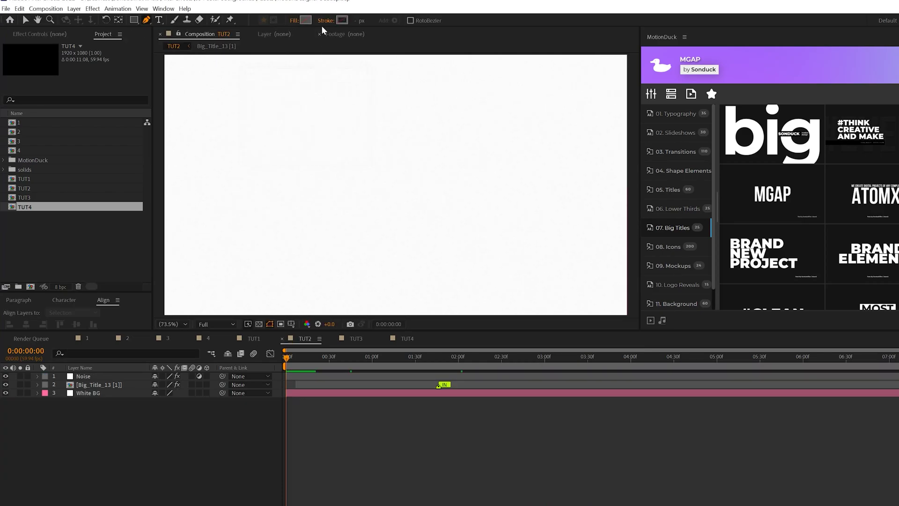
{"action": "left_click", "coordinate": [325, 21]}
{"action": "left_click", "coordinate": [269, 94]}
{"action": "left_click", "coordinate": [291, 151]}
Draw a straight horizontal line across the frame, slightly below its center, extending well beyond both side edges.
{"action": "scroll", "coordinate": [248, 193], "scroll_direction": "down", "scroll_amount": 3}
{"action": "left_click", "coordinate": [249, 193]}
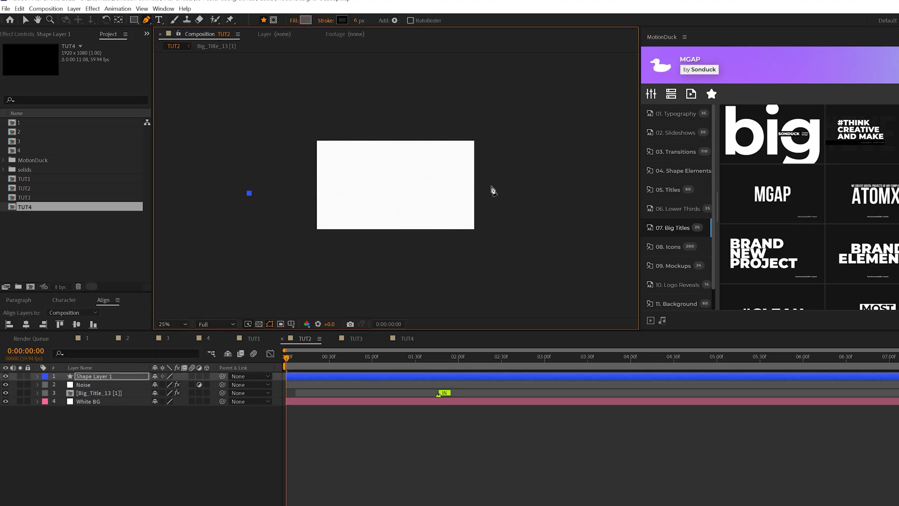
{"action": "left_click", "coordinate": [529, 194], "text": "shift"}
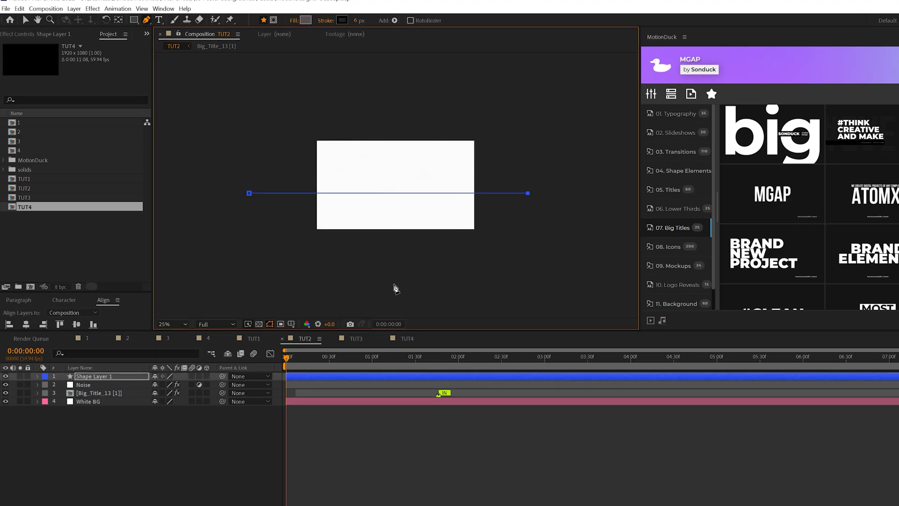
Add Wiggle Paths to the line's shape layer and expand its settings.
{"action": "key", "text": "shift+slash"}
{"action": "left_click", "coordinate": [38, 377]}
{"action": "left_click", "coordinate": [212, 385]}
{"action": "left_click", "coordinate": [170, 505]}
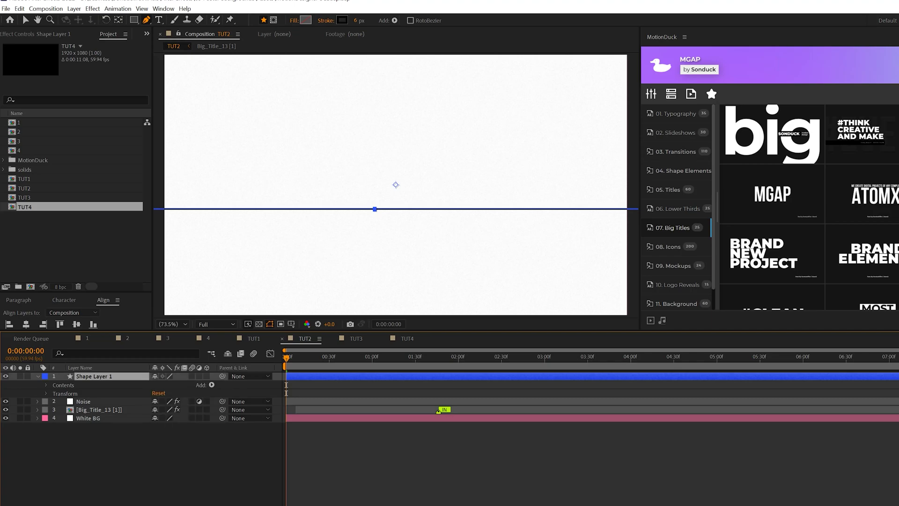
{"action": "left_click", "coordinate": [54, 402]}
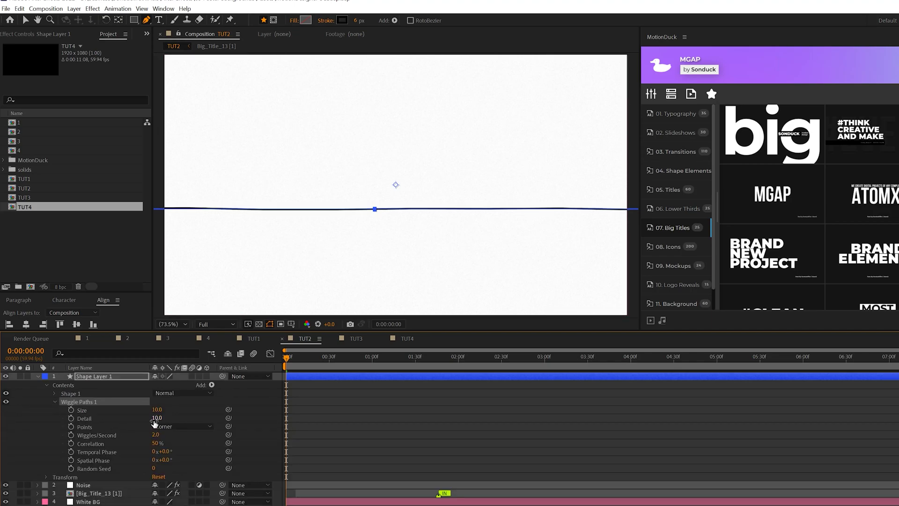
Set the Wiggle Paths Detail to 5, Points to Smooth and Size to 250, and preview the wavy line.
{"action": "type", "text": "5"}
{"action": "left_click", "coordinate": [175, 411]}
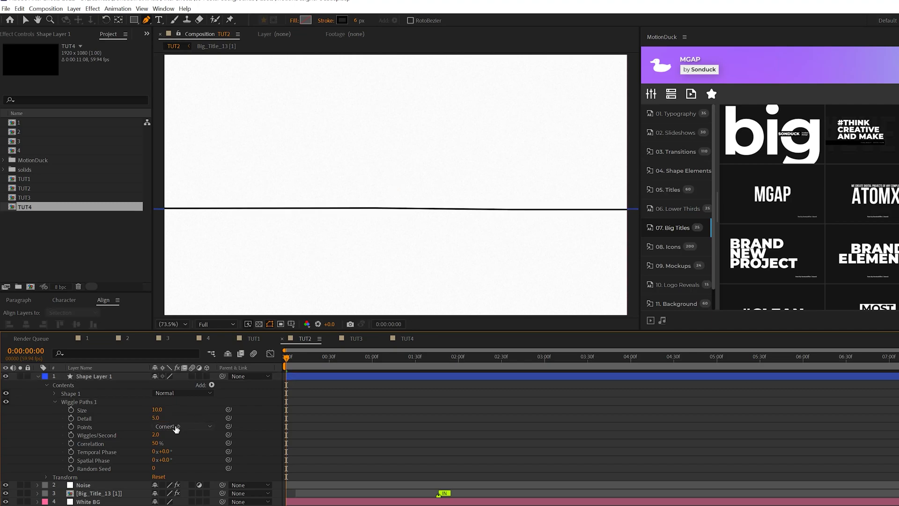
{"action": "left_click", "coordinate": [176, 446]}
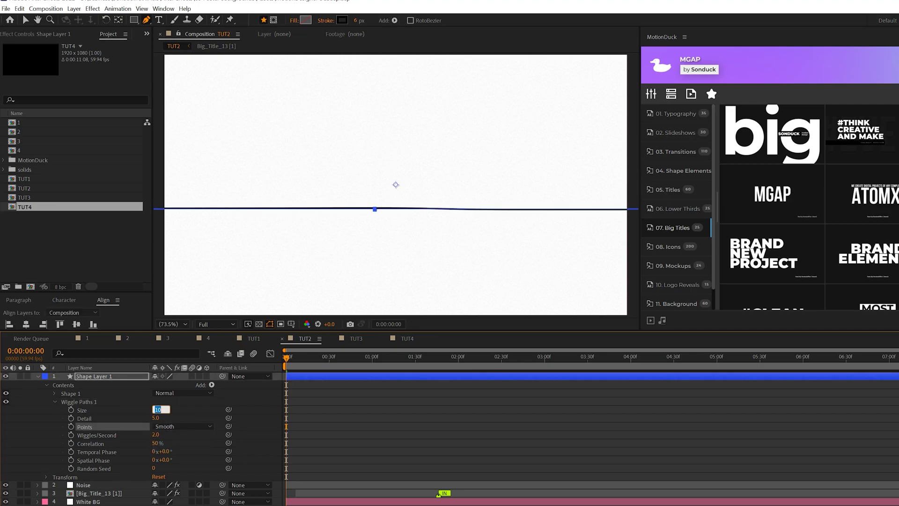
{"action": "type", "text": "250"}
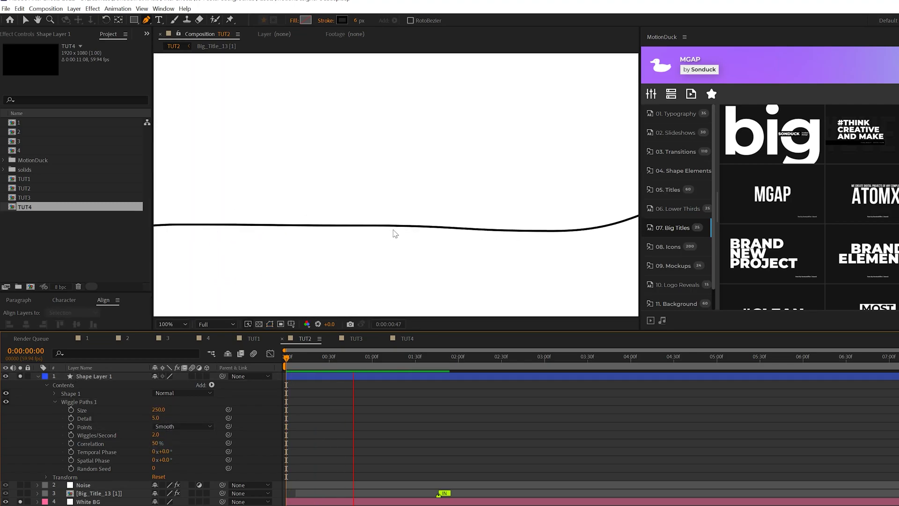
{"action": "scroll", "coordinate": [396, 257], "scroll_direction": "down", "scroll_amount": 1}
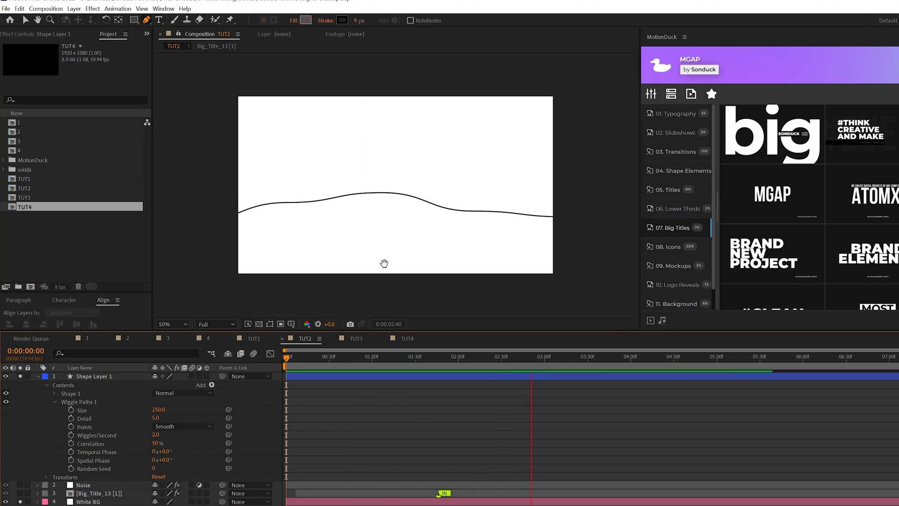
Rename the wavy line's shape layer to Line 1 and set its rotation to -45°.
{"action": "left_click", "coordinate": [90, 375]}
{"action": "key", "text": "Return"}
{"action": "type", "text": "Line 1"}
{"action": "key", "text": "Return"}
{"action": "key", "text": "r"}
{"action": "mouse_move", "coordinate": [159, 384]}
{"action": "left_mouse_down"}
{"action": "mouse_move", "coordinate": [179, 384]}
{"action": "mouse_move", "coordinate": [162, 387]}
{"action": "left_mouse_up"}
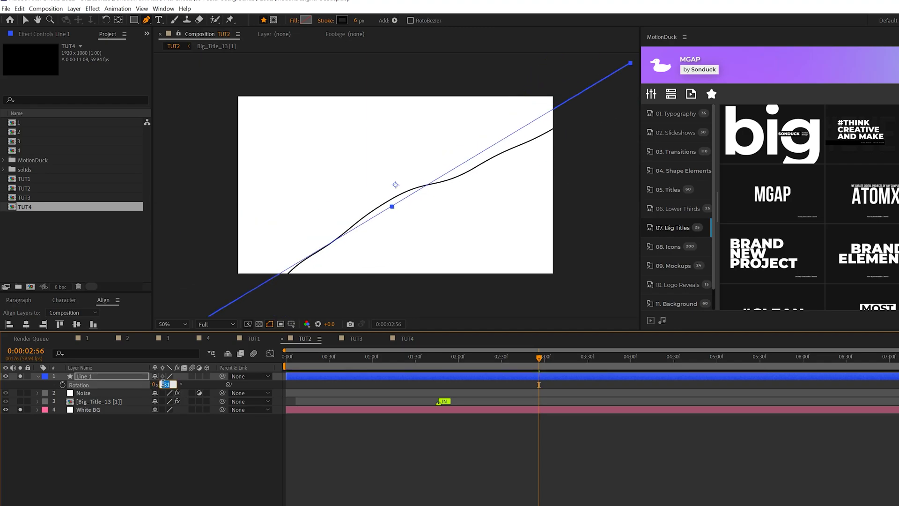
{"action": "type", "text": "-45"}
{"action": "key", "text": "Return"}
{"action": "key", "text": "v"}
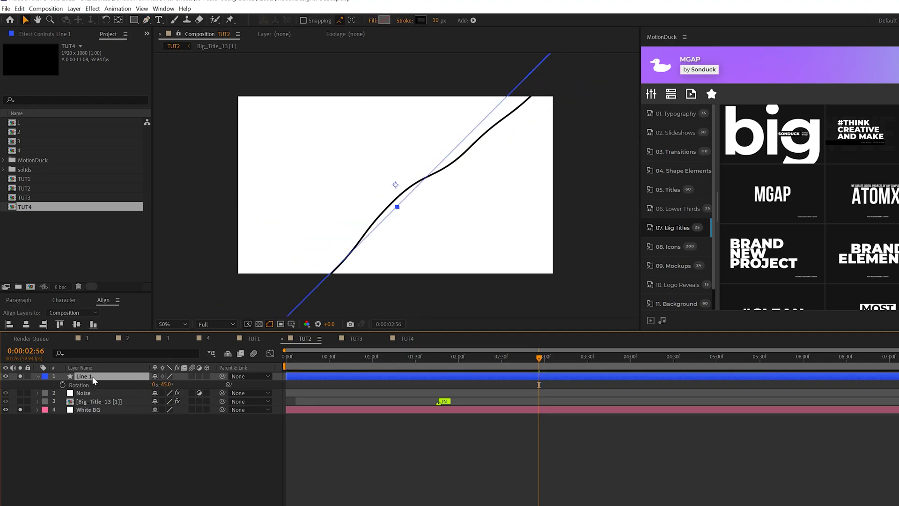
Duplicate Line 1 into seven diagonal wavy lines, spreading the copies toward the frame's lower-right corner, and preview the animation.
{"action": "key", "text": "ctrl+d"}
{"action": "left_click", "coordinate": [221, 458]}
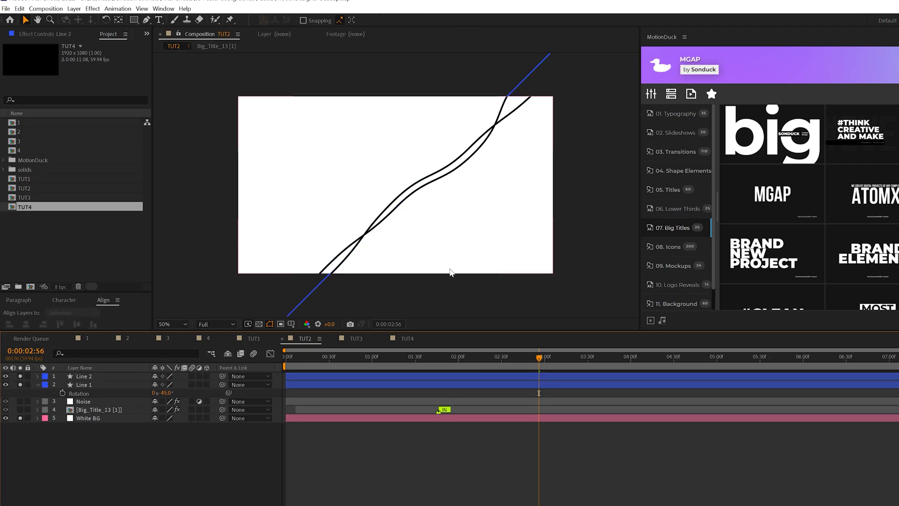
{"action": "mouse_move", "coordinate": [520, 360]}
{"action": "left_mouse_down"}
{"action": "mouse_move", "coordinate": [439, 360]}
{"action": "mouse_move", "coordinate": [472, 361]}
{"action": "left_mouse_up"}
{"action": "left_click", "coordinate": [80, 383]}
{"action": "left_click", "coordinate": [84, 377]}
{"action": "key", "text": "ctrl+d"}
{"action": "left_click_drag", "start_coordinate": [404, 210], "coordinate": [476, 225]}
{"action": "key", "text": "ctrl+d"}
{"action": "key", "text": "ctrl+d"}
{"action": "key", "text": "ctrl+d"}
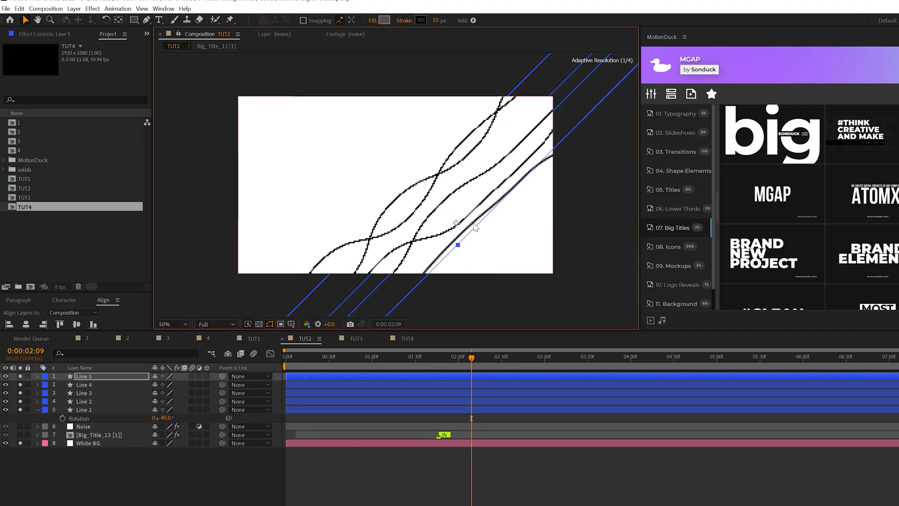
{"action": "key", "text": "ctrl+d"}
{"action": "left_click_drag", "start_coordinate": [457, 226], "coordinate": [493, 250]}
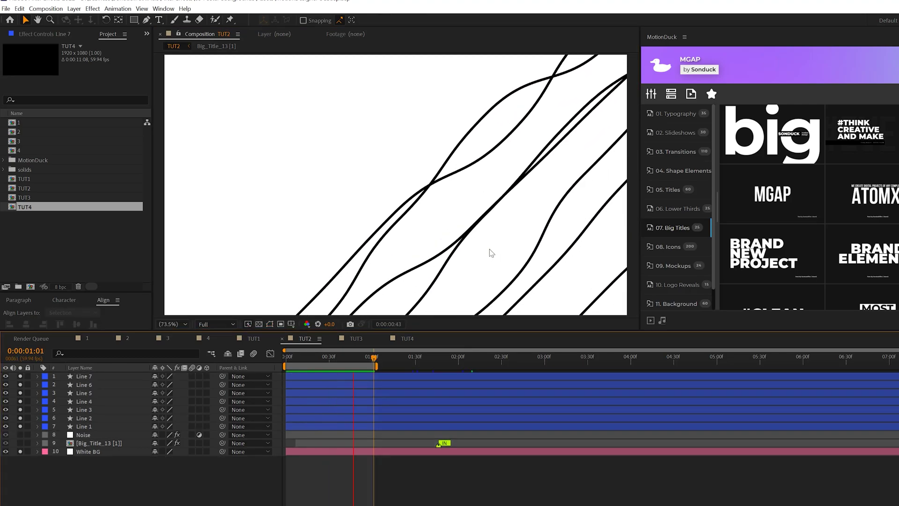
{"action": "key", "text": "space"}
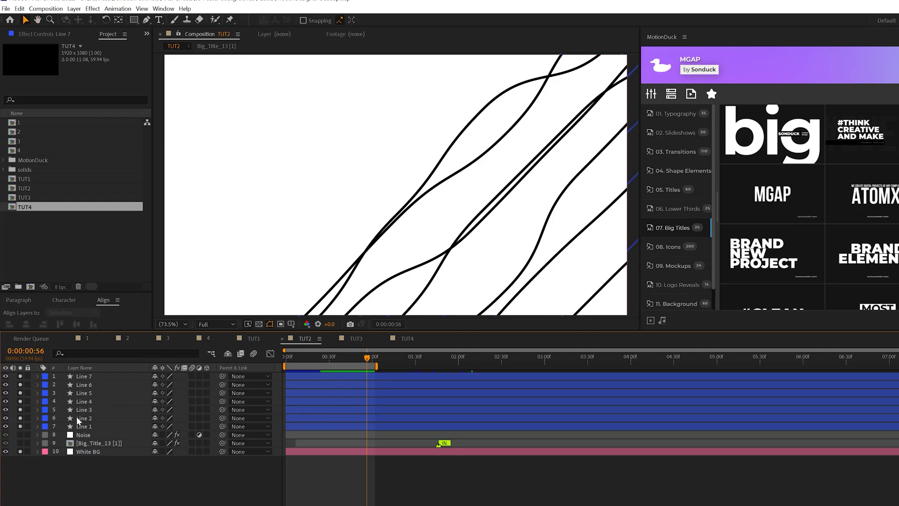
Apply the Gradient Ramp effect from the Generate category to Line 1.
{"action": "left_click", "coordinate": [82, 427]}
{"action": "left_click", "coordinate": [89, 9]}
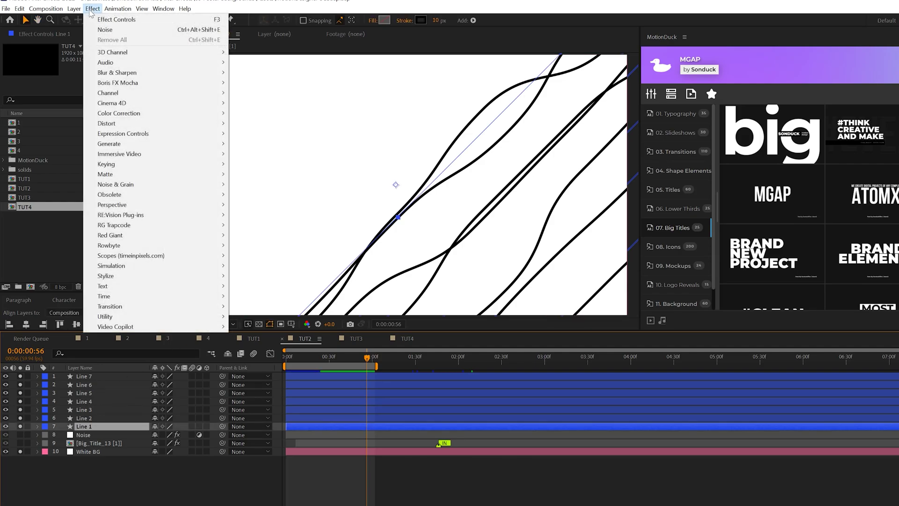
{"action": "mouse_move", "coordinate": [123, 144]}
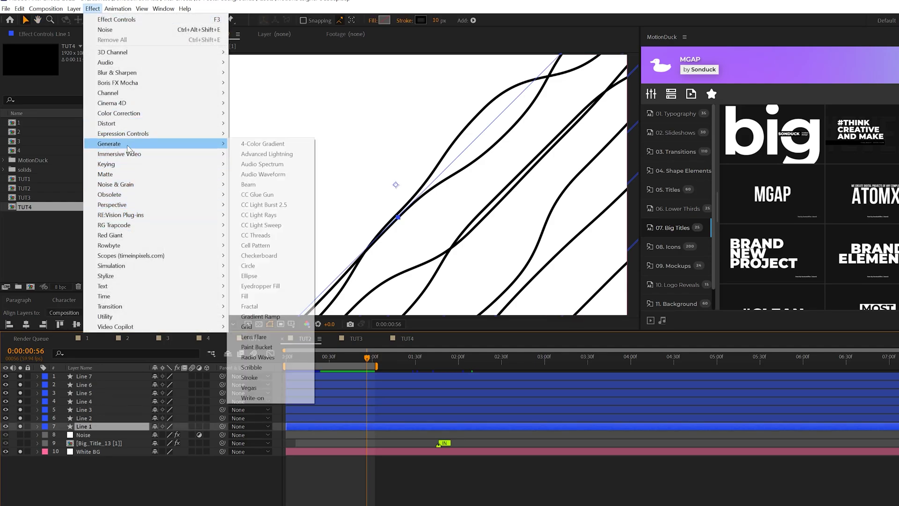
{"action": "left_click", "coordinate": [302, 315]}
{"action": "scroll", "coordinate": [421, 267], "scroll_direction": "down", "scroll_amount": 1}
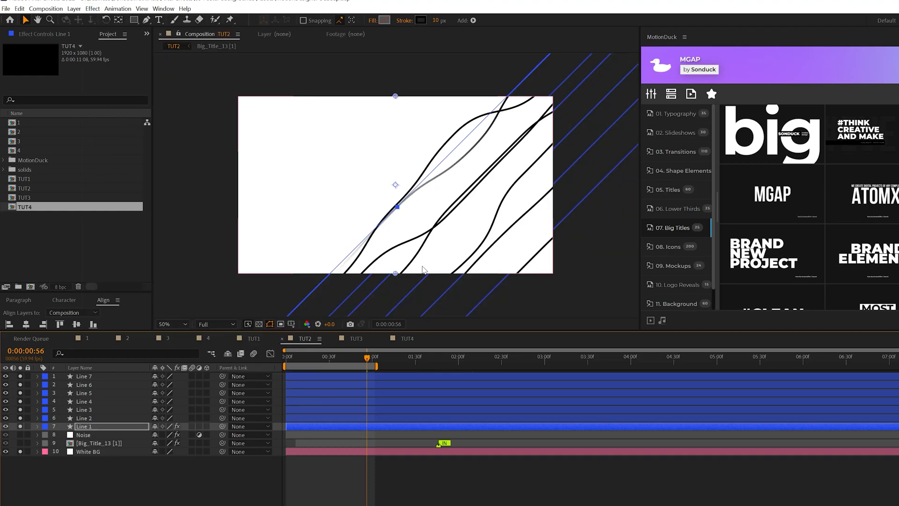
Set Line 1's ramp to run from white at about 936, 556 to black at about 1906, 1076, swapping its colors.
{"action": "left_click", "coordinate": [395, 96]}
{"action": "left_click", "coordinate": [244, 102]}
{"action": "left_click_drag", "start_coordinate": [396, 274], "coordinate": [550, 273]}
{"action": "left_click", "coordinate": [111, 121]}
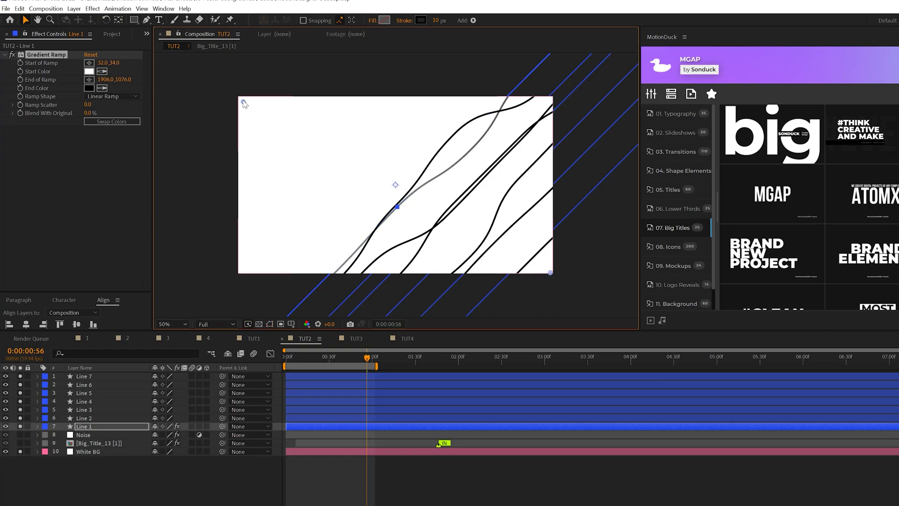
Copy Line 1's Gradient Ramp effect to the Line 2, Line 3 and Line 4 layers.
{"action": "left_click", "coordinate": [258, 457]}
{"action": "left_click", "coordinate": [59, 56]}
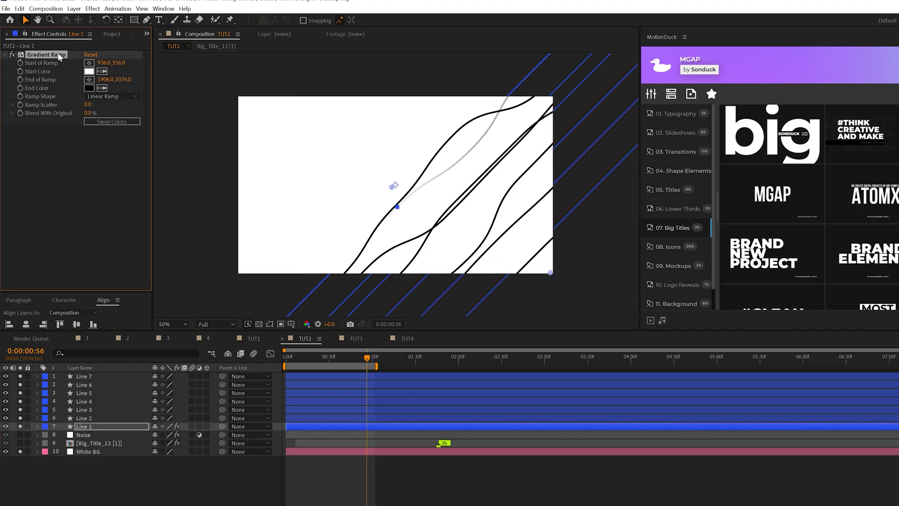
{"action": "left_click", "coordinate": [79, 418]}
{"action": "key", "text": "ctrl+v"}
{"action": "left_click", "coordinate": [83, 407]}
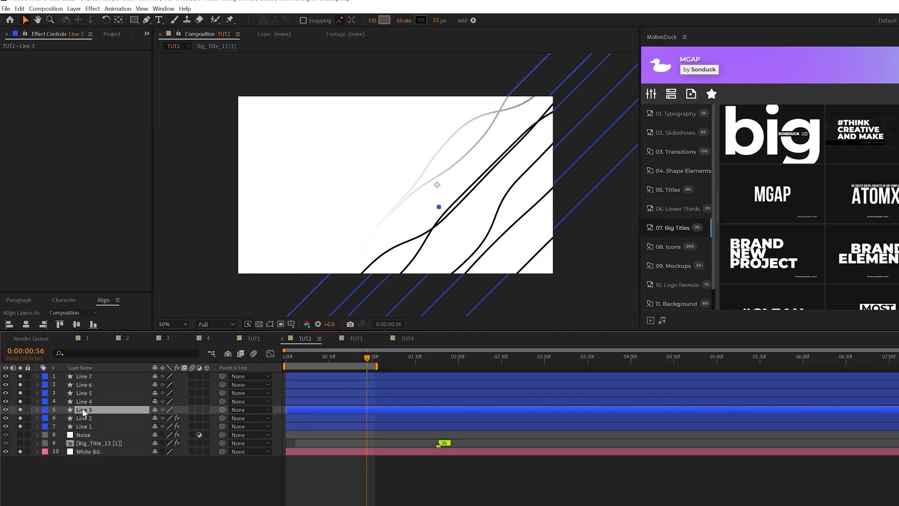
{"action": "key", "text": "ctrl+v"}
{"action": "left_click", "coordinate": [84, 402]}
{"action": "key", "text": "ctrl+v"}
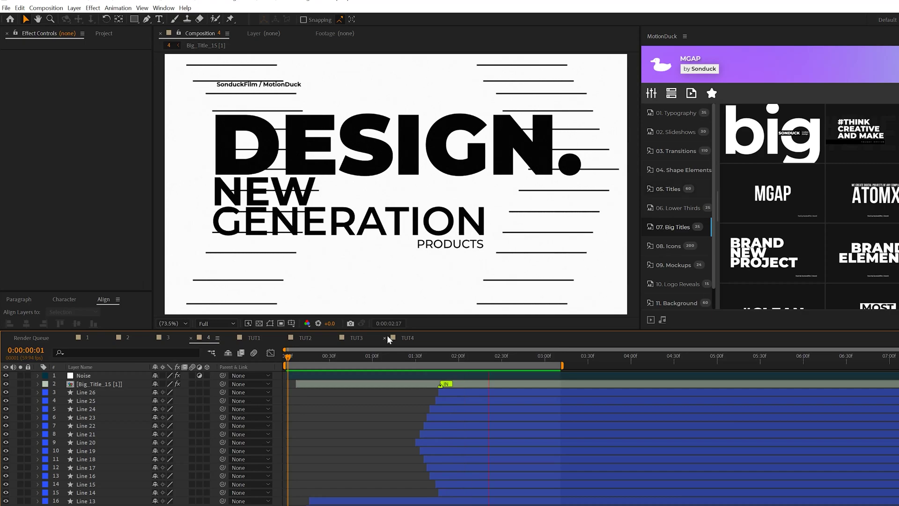
In the TUT4 composition, draw a short horizontal black line with a 5 px stroke and no fill using the Pen tool.
{"action": "left_click", "coordinate": [408, 335]}
{"action": "key", "text": "g"}
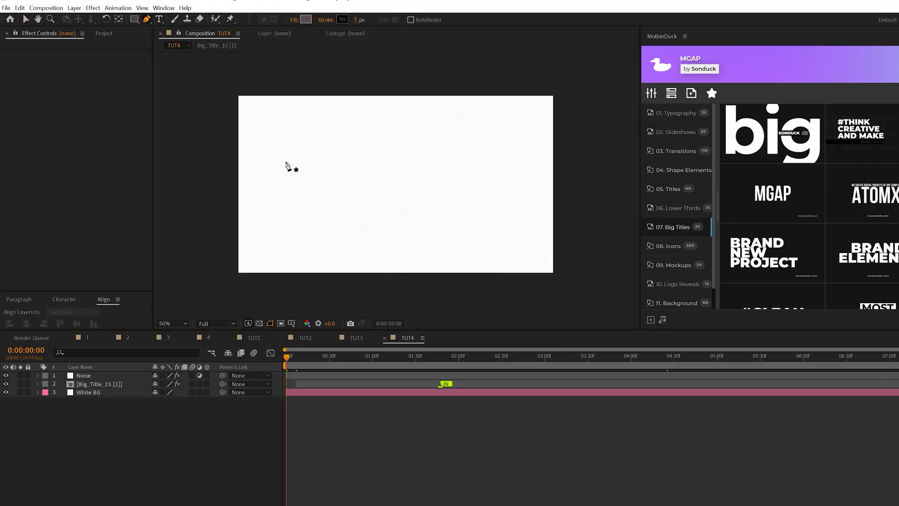
{"action": "left_click", "coordinate": [324, 173]}
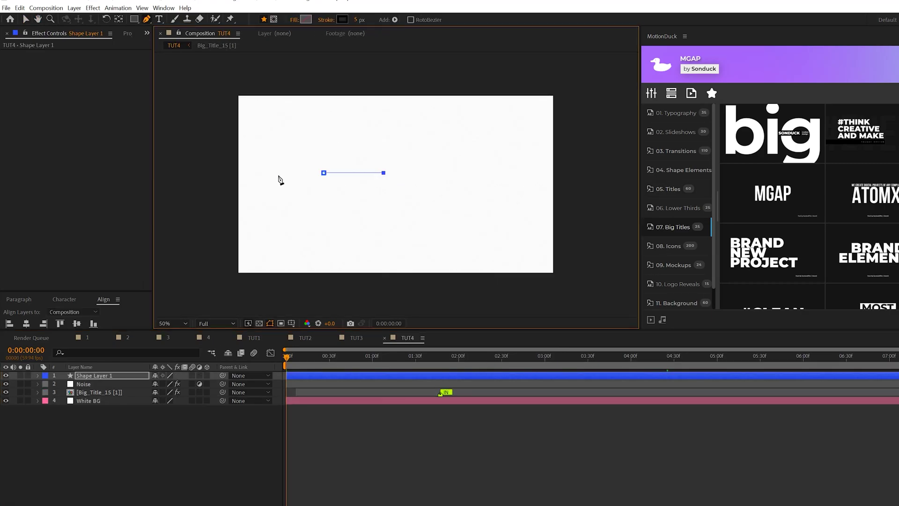
{"action": "left_click", "coordinate": [193, 439]}
{"action": "key", "text": "slash"}
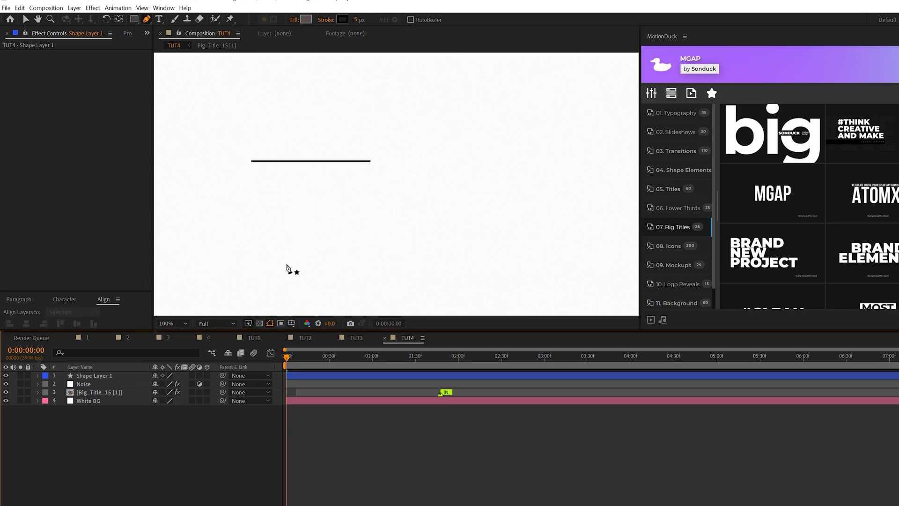
Center the anchor point on the short line and align the line to the middle of the frame.
{"action": "left_click", "coordinate": [96, 376]}
{"action": "key", "text": "shift+slash"}
{"action": "key", "text": "y"}
Keyframe the line's Position from -303, 540 at the start to 2312, 540 at 0:00:02:59 so it crosses the frame.
{"action": "key", "text": "p"}
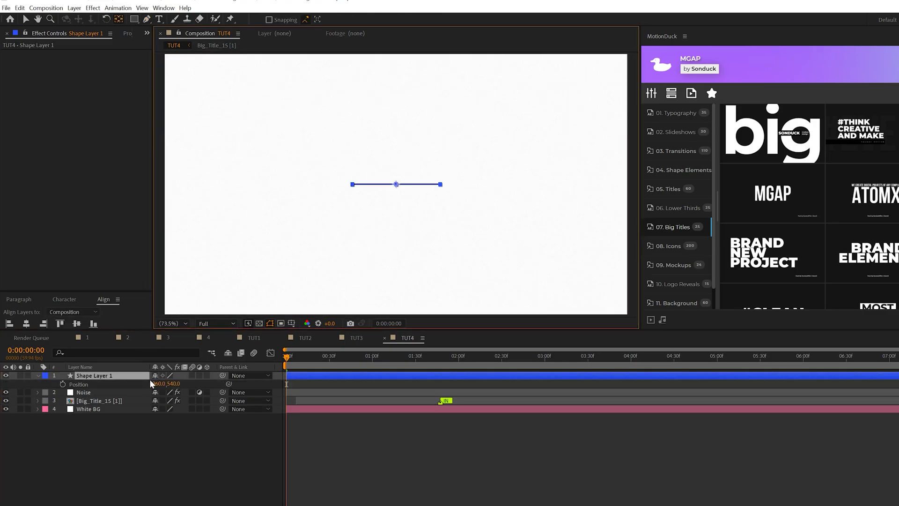
{"action": "left_click_drag", "start_coordinate": [152, 385], "coordinate": [112, 384]}
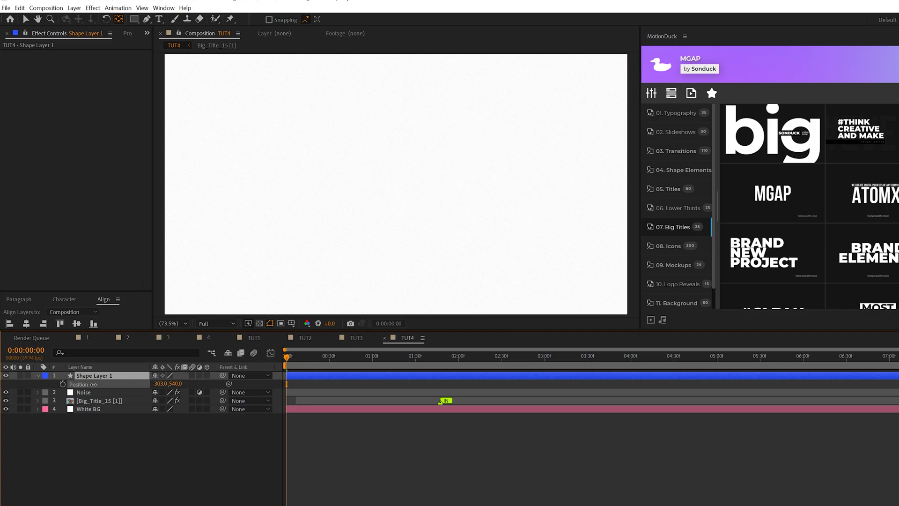
{"action": "left_click", "coordinate": [543, 361]}
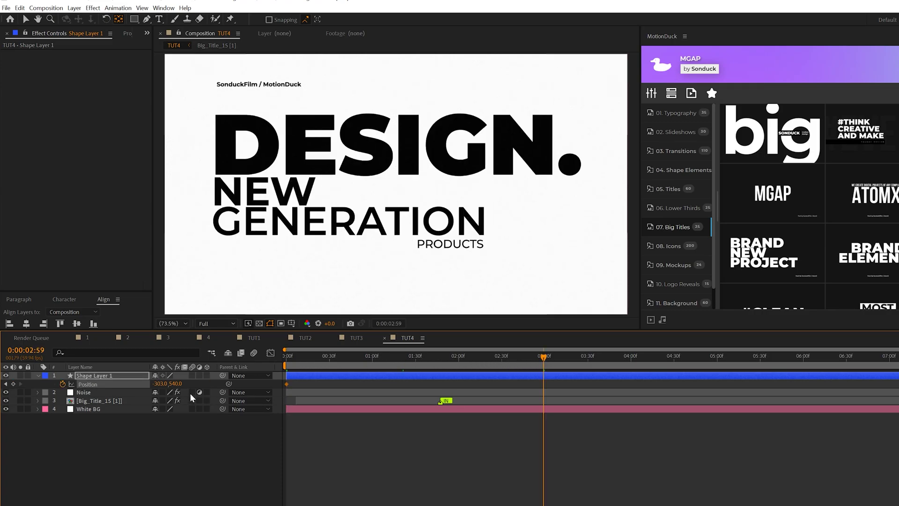
{"action": "left_click_drag", "start_coordinate": [159, 384], "coordinate": [202, 380]}
{"action": "left_click_drag", "start_coordinate": [668, 372], "coordinate": [674, 372]}
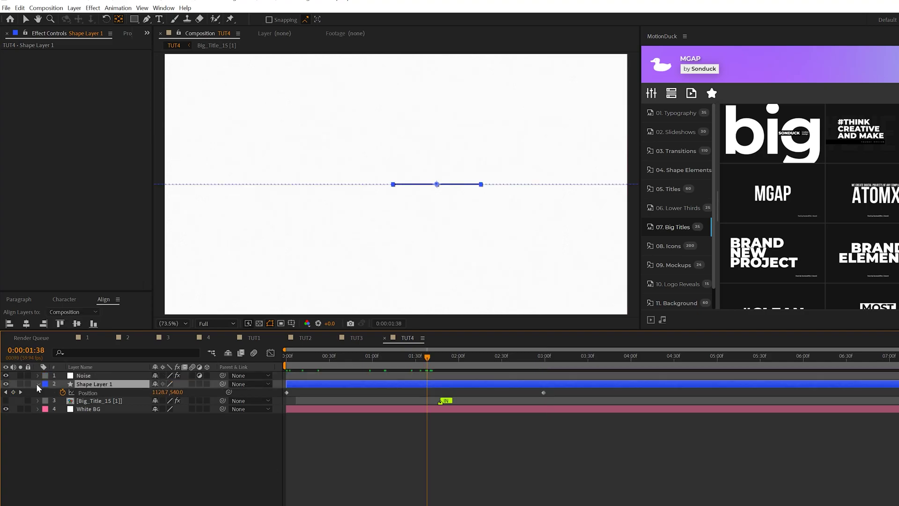
Add a Repeater to the line's shape layer and expand its settings.
{"action": "left_click", "coordinate": [38, 383]}
{"action": "left_click", "coordinate": [38, 384]}
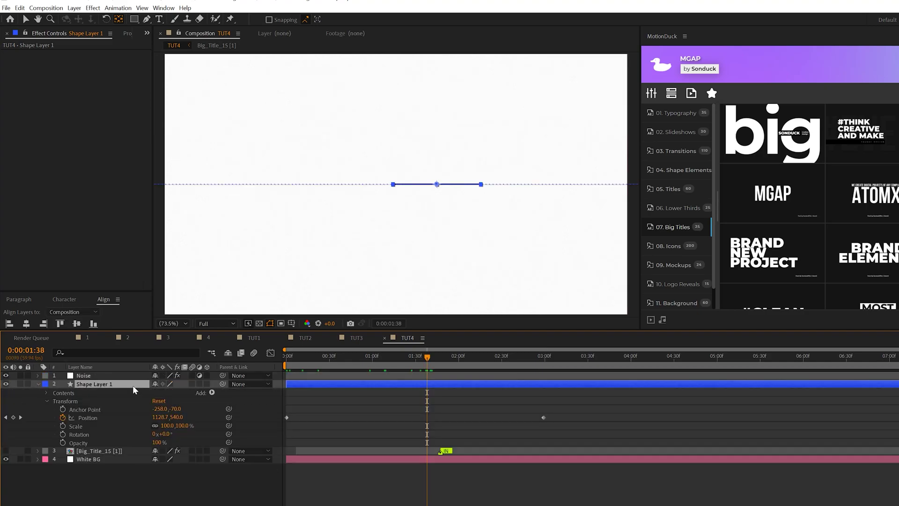
{"action": "left_click", "coordinate": [212, 393]}
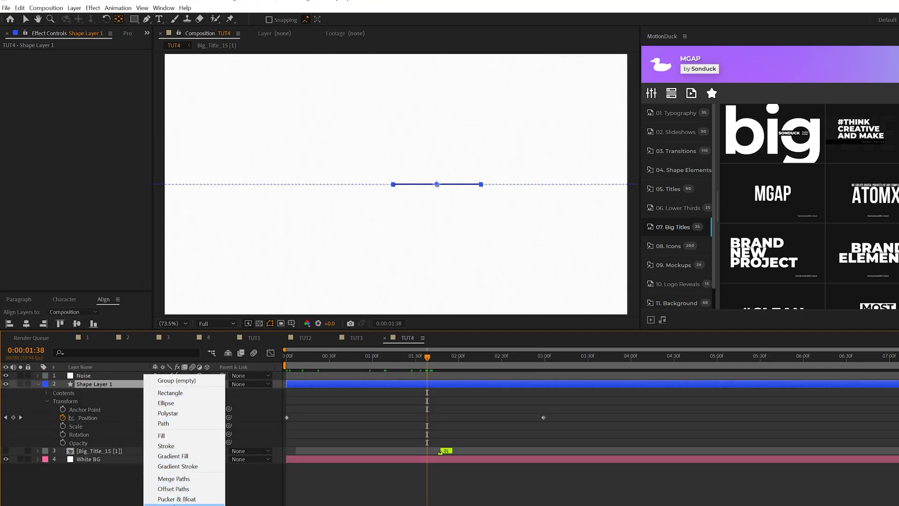
{"action": "left_click", "coordinate": [178, 504]}
{"action": "left_click", "coordinate": [55, 409]}
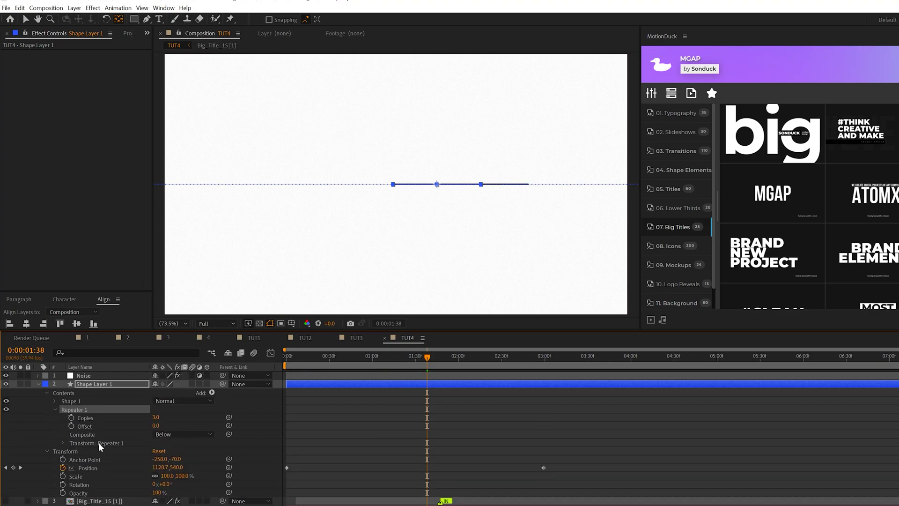
Set the Repeater's transform Position to -48, 63 and its Copies to 11.
{"action": "left_click", "coordinate": [62, 443]}
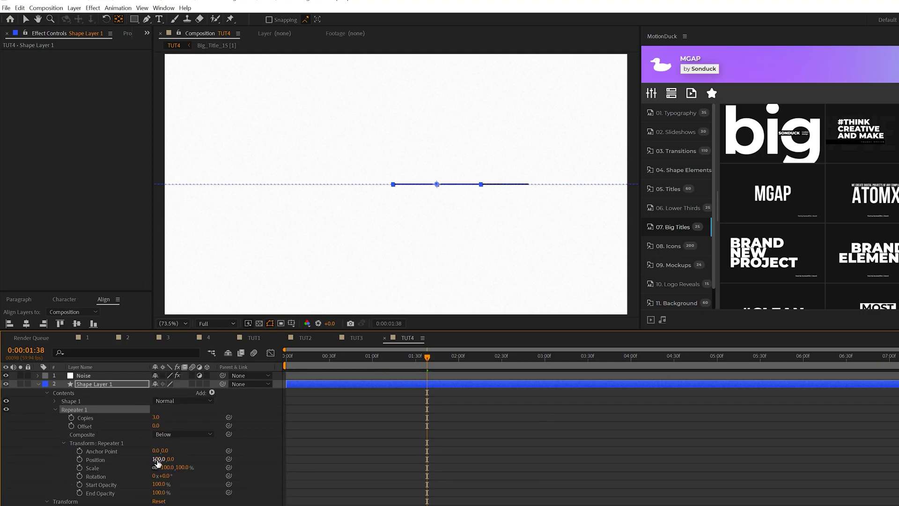
{"action": "type", "text": "0"}
{"action": "left_click", "coordinate": [178, 454]}
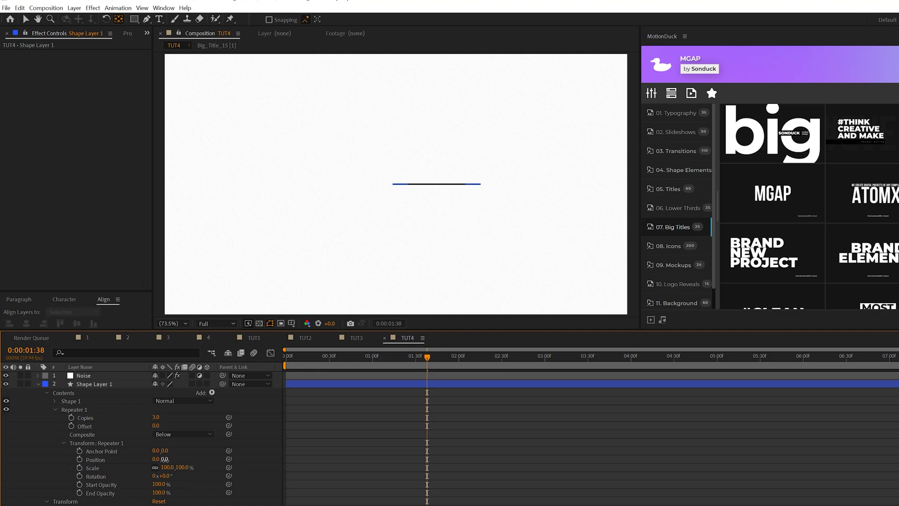
{"action": "left_click_drag", "start_coordinate": [165, 461], "coordinate": [179, 462]}
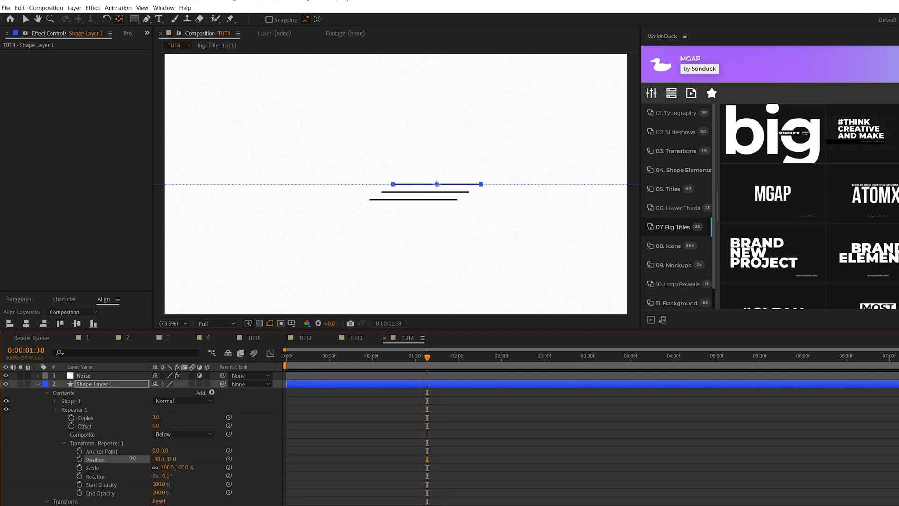
{"action": "left_click_drag", "start_coordinate": [170, 462], "coordinate": [185, 462]}
{"action": "left_click", "coordinate": [181, 421]}
{"action": "left_click_drag", "start_coordinate": [155, 417], "coordinate": [158, 418]}
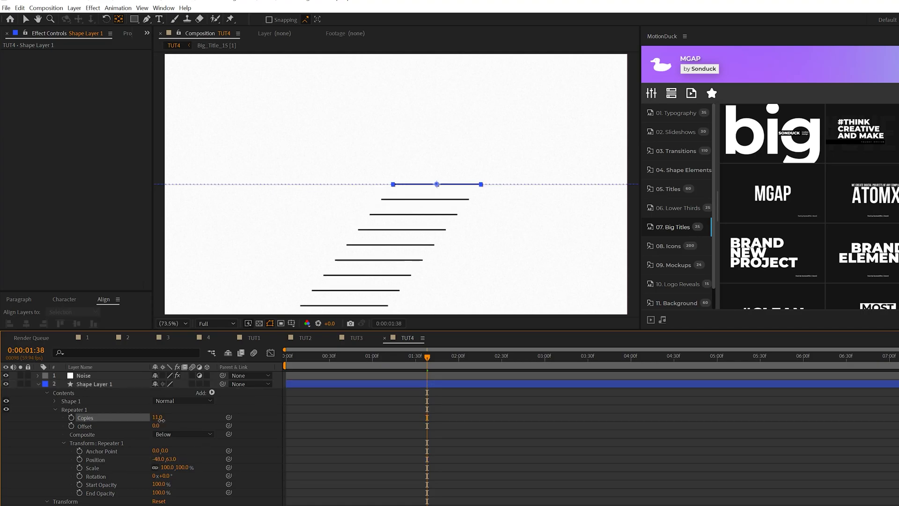
Reduce the sideways stagger of the copies by setting the Repeater's horizontal Position to -23.
{"action": "left_click", "coordinate": [295, 412]}
{"action": "scroll", "coordinate": [285, 280], "scroll_direction": "down", "scroll_amount": 1}
{"action": "scroll", "coordinate": [285, 280], "scroll_direction": "up", "scroll_amount": 1}
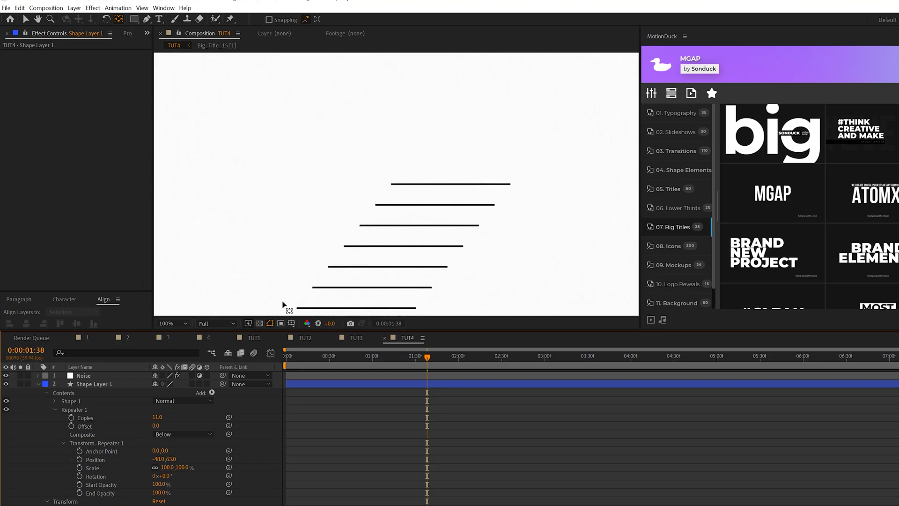
{"action": "left_click_drag", "start_coordinate": [160, 462], "coordinate": [172, 461]}
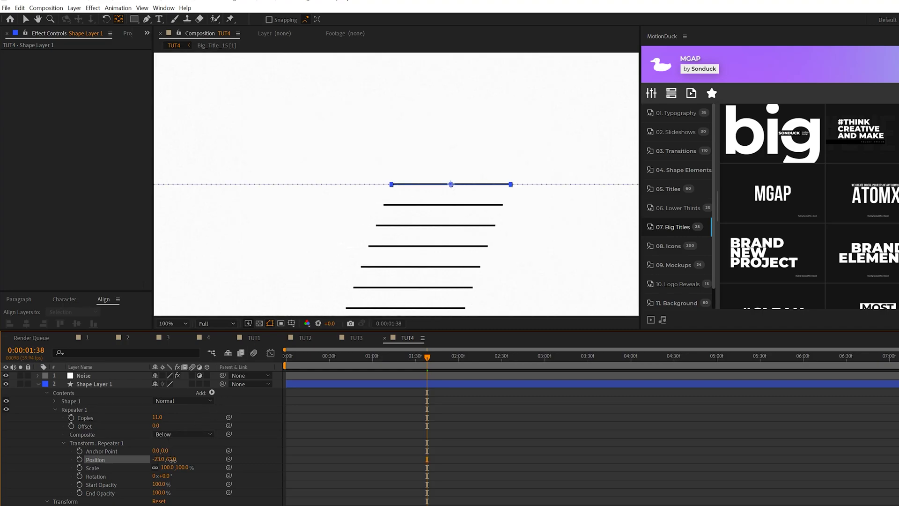
{"action": "left_click", "coordinate": [227, 445]}
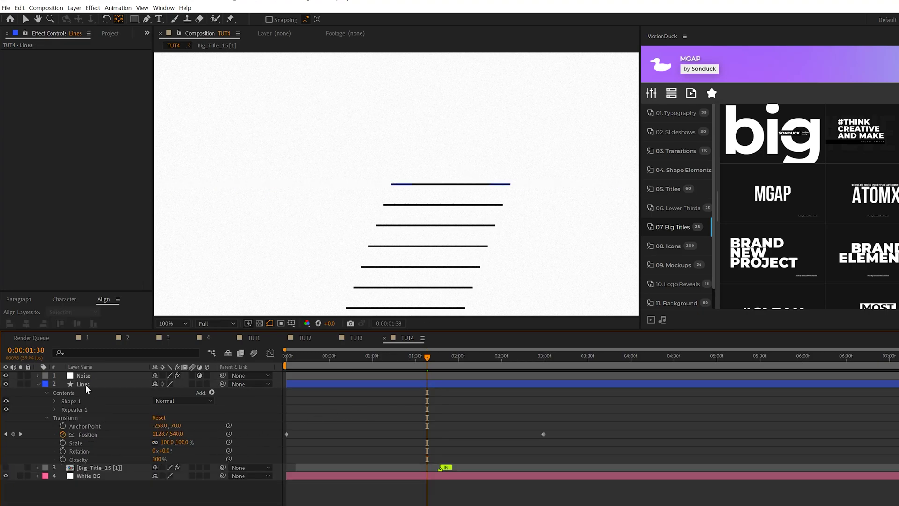
Rename the repeated line's layer to Lines and duplicate it.
{"action": "left_click", "coordinate": [87, 385]}
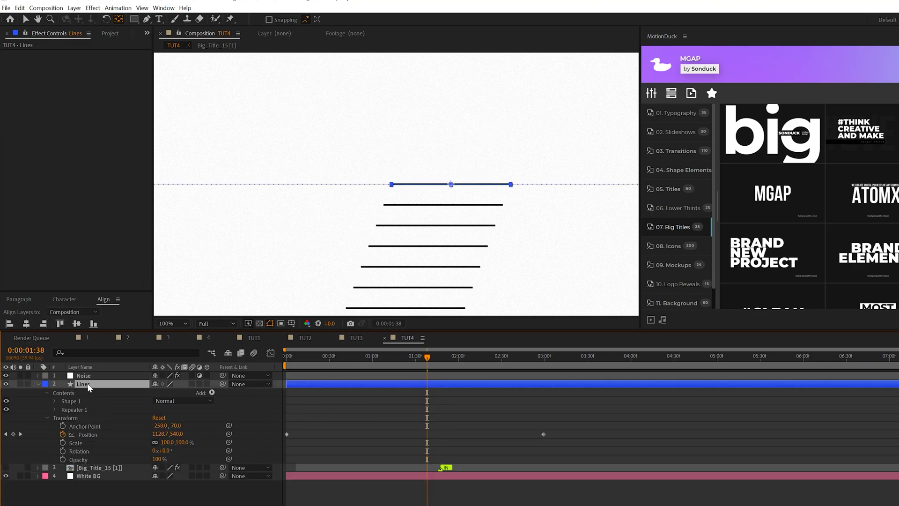
{"action": "key", "text": "ctrl+d"}
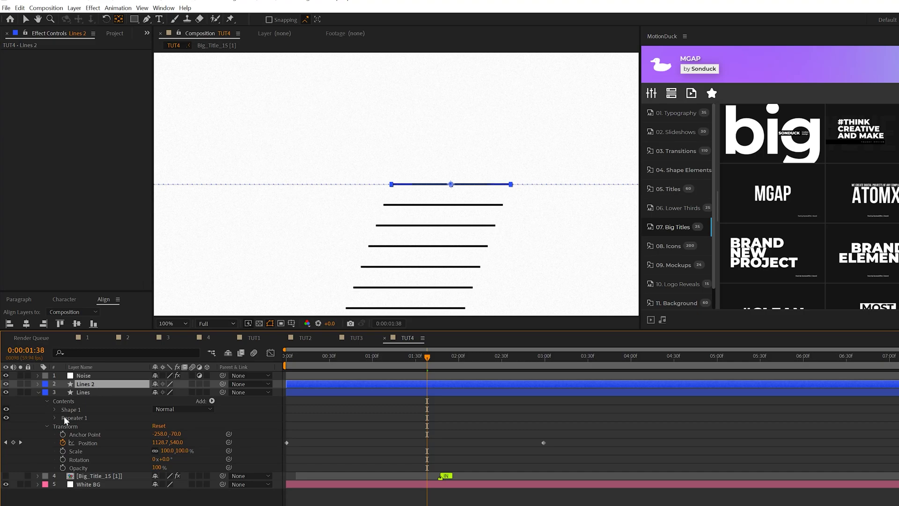
Extend the original Lines layer's copies upward by setting its Repeater's vertical Position to -63, and check the resulting sweep.
{"action": "left_click", "coordinate": [54, 418]}
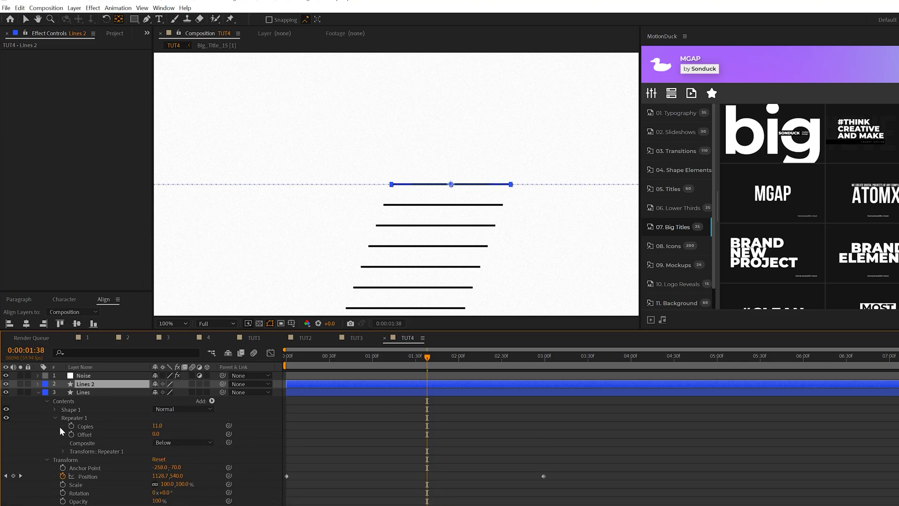
{"action": "left_click", "coordinate": [62, 451]}
{"action": "left_click_drag", "start_coordinate": [170, 468], "coordinate": [124, 457]}
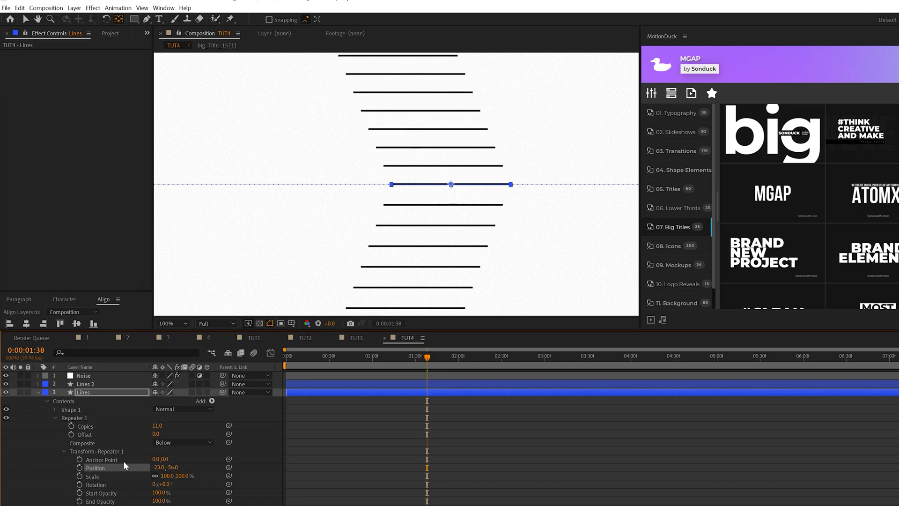
{"action": "key", "text": "ctrl+z"}
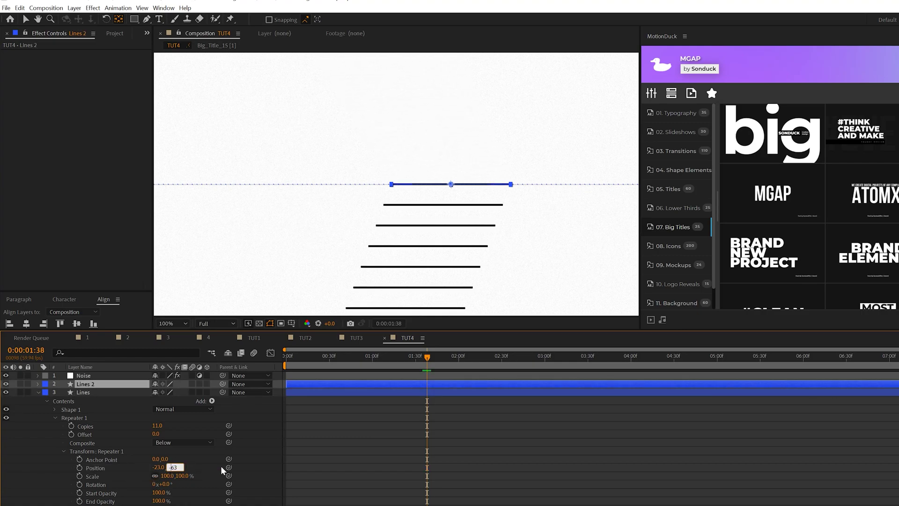
{"action": "key", "text": "Return"}
{"action": "scroll", "coordinate": [381, 246], "scroll_direction": "down", "scroll_amount": 2}
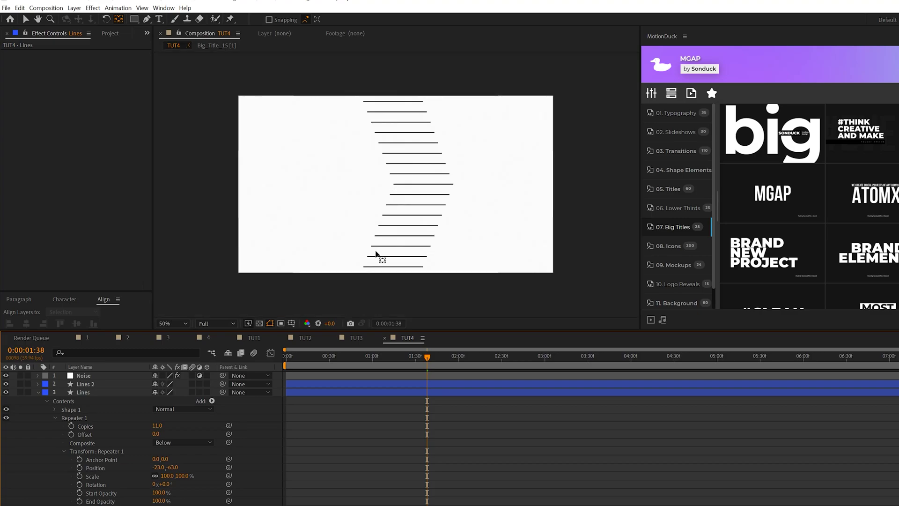
{"action": "left_click_drag", "start_coordinate": [416, 362], "coordinate": [453, 384]}
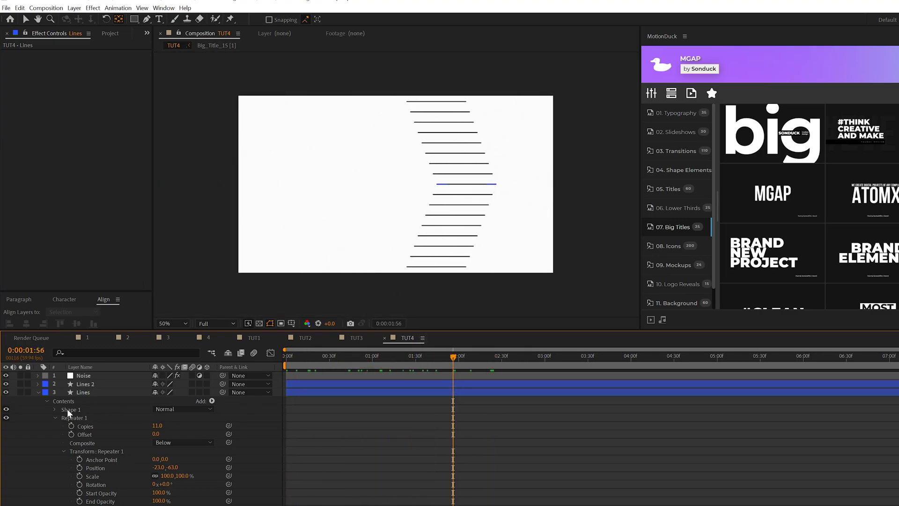
Reveal the Position property of both line layers and add a loopOut() expression to Lines 2's Position.
{"action": "left_click", "coordinate": [38, 392]}
{"action": "left_click", "coordinate": [95, 391]}
{"action": "left_click", "coordinate": [94, 384], "text": "shift"}
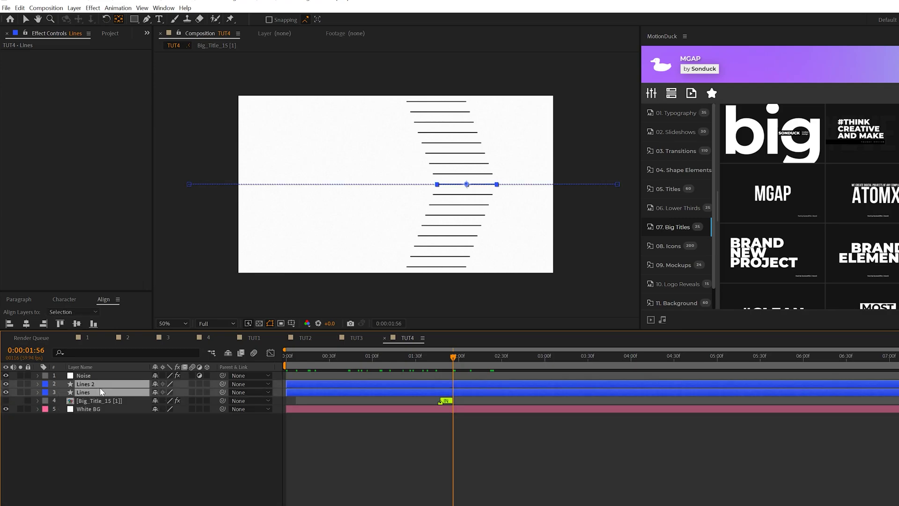
{"action": "key", "text": "p"}
{"action": "left_click", "coordinate": [63, 392], "text": "alt"}
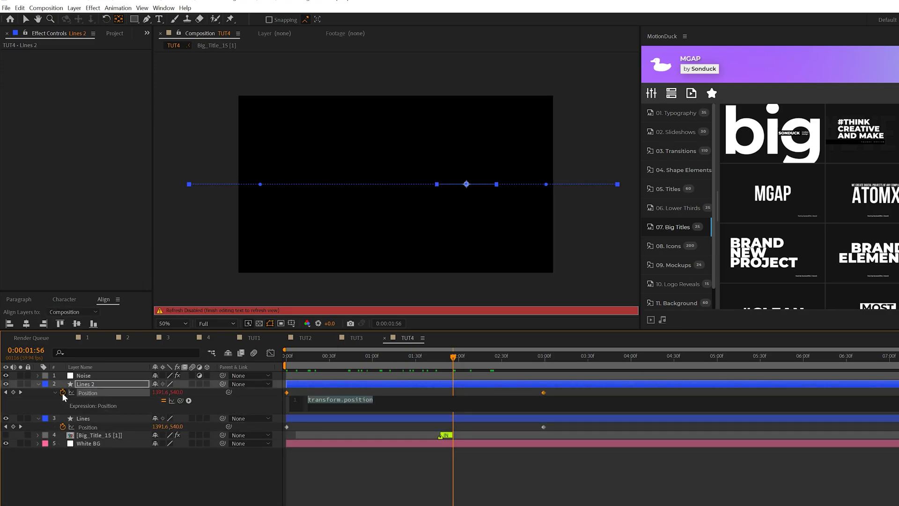
{"action": "type", "text": "loopOut"}
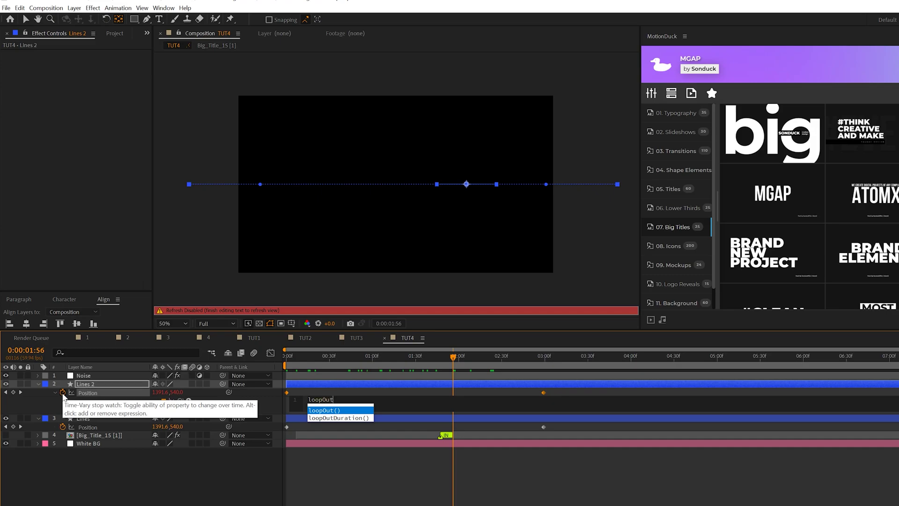
{"action": "key", "text": "Return"}
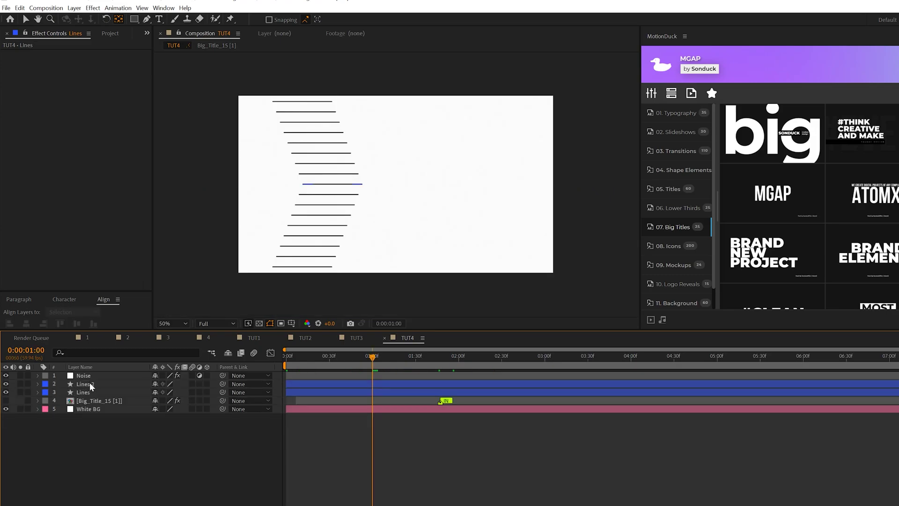
Duplicate both line layers, place the copies above the originals and shift them to start at about 1:30 on the timeline.
{"action": "left_click", "coordinate": [89, 384]}
{"action": "left_click", "coordinate": [103, 392], "text": "shift"}
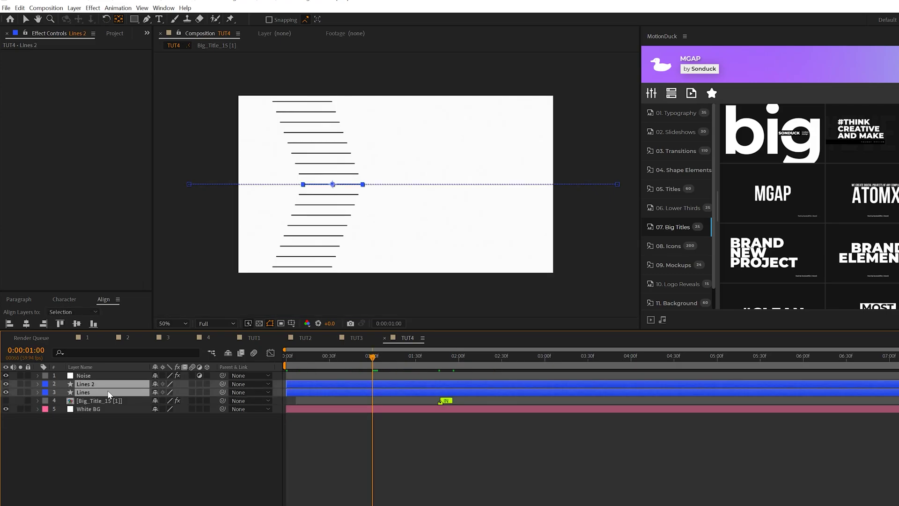
{"action": "key", "text": "ctrl+d"}
{"action": "left_click_drag", "start_coordinate": [87, 401], "coordinate": [94, 388]}
{"action": "left_click_drag", "start_coordinate": [397, 393], "coordinate": [522, 403]}
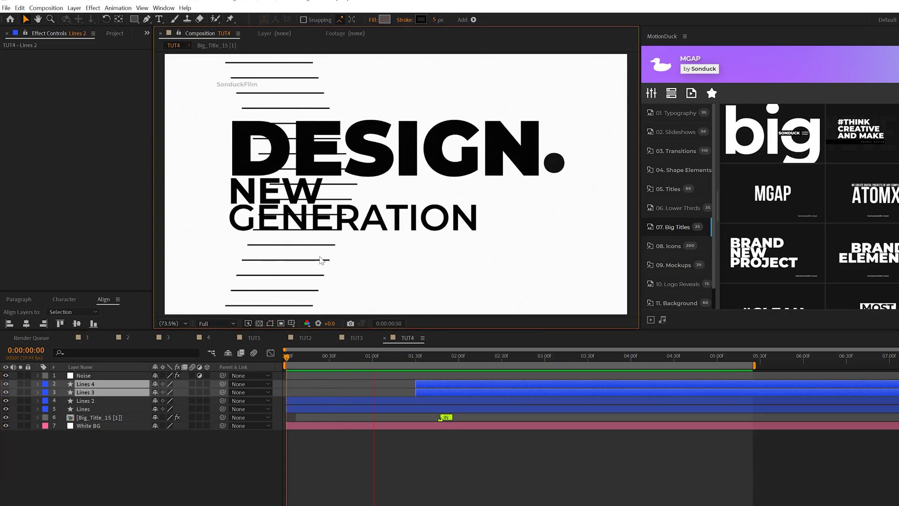